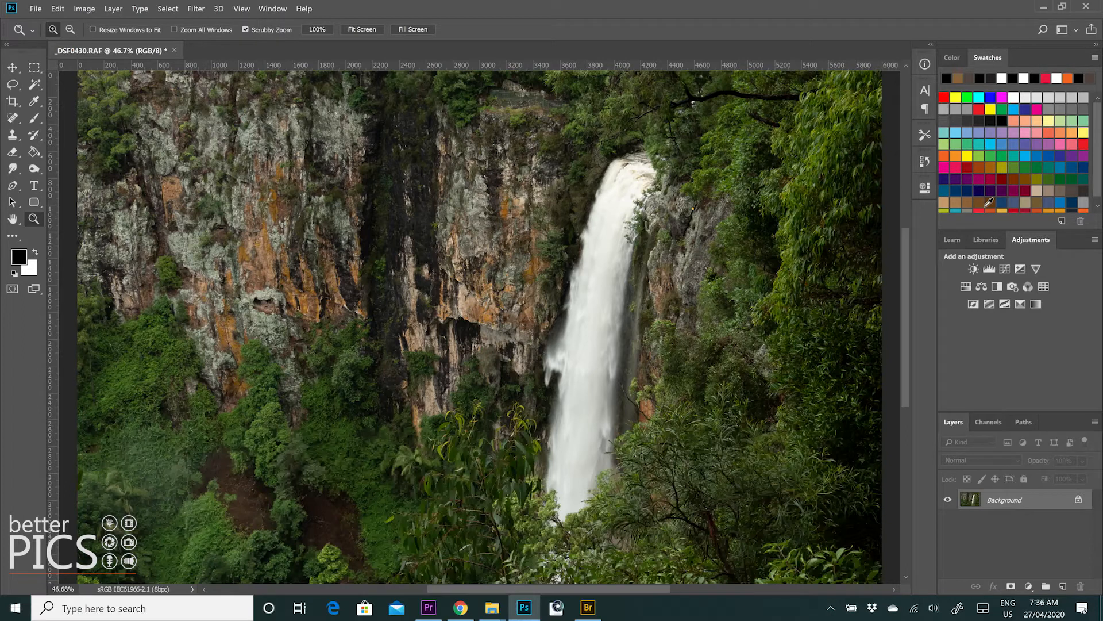
Step: Switch from the Burn tool to the Dodge tool and enlarge its brush to 1100 px
{"action": "left_click", "coordinate": [34, 169]}
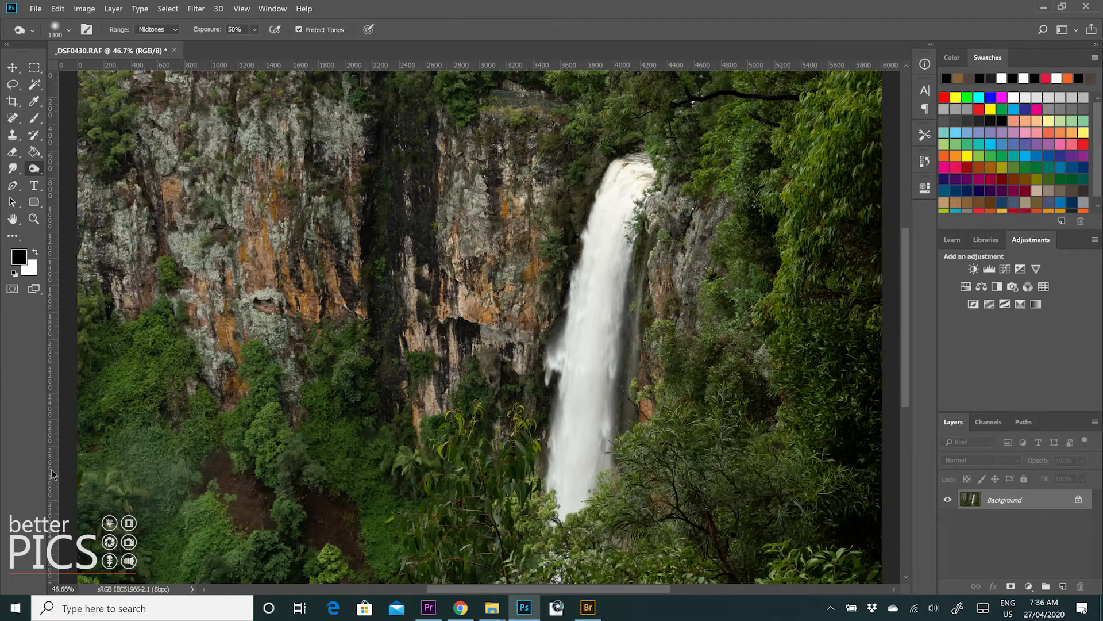
{"action": "right_click", "coordinate": [34, 169]}
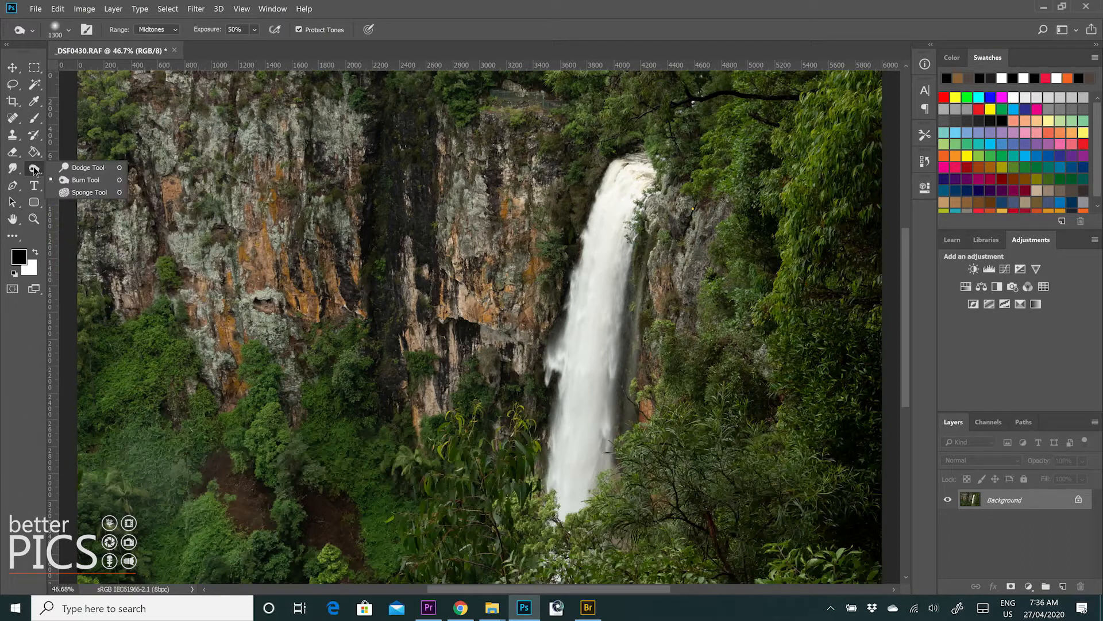
{"action": "left_click", "coordinate": [87, 168]}
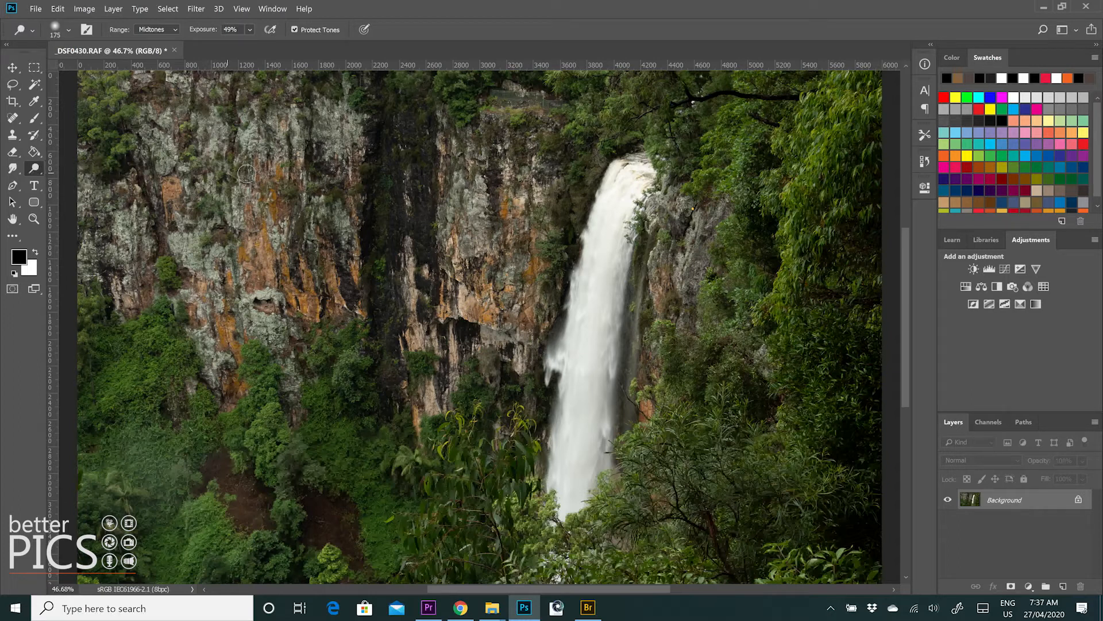
{"action": "key", "text": "bracketright"}
{"action": "key", "text": "bracketright"}
{"action": "key", "text": "bracketright"}
{"action": "key", "text": "bracketright"}
{"action": "key", "text": "bracketright"}
{"action": "key", "text": "bracketright"}
{"action": "key", "text": "bracketright"}
{"action": "key", "text": "bracketright"}
{"action": "key", "text": "bracketright"}
{"action": "key", "text": "bracketright"}
{"action": "key", "text": "bracketright"}
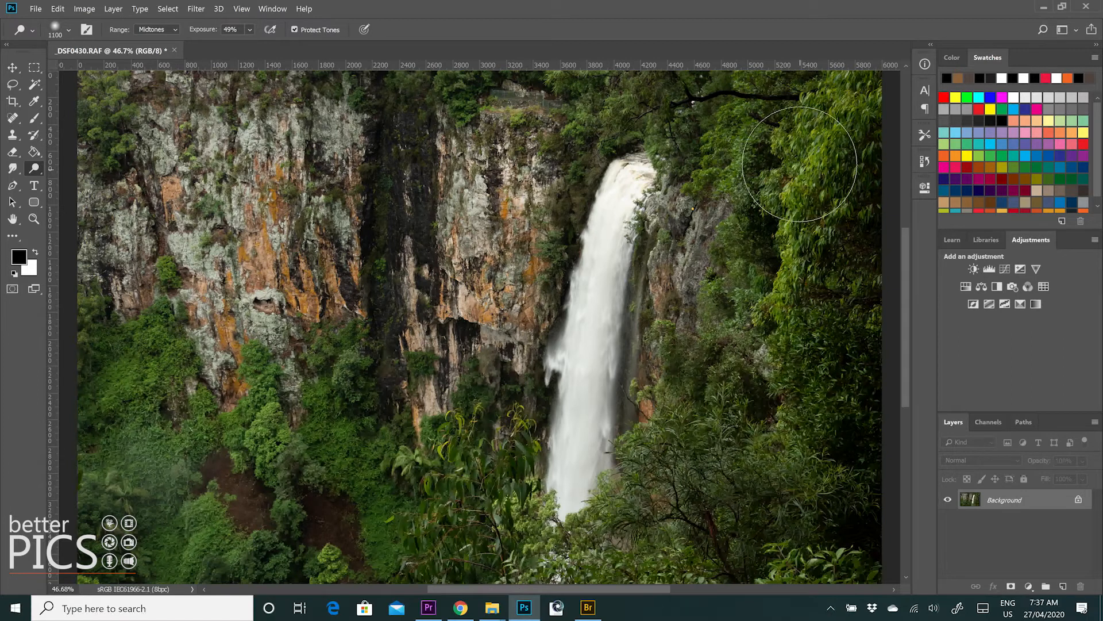
Step: Dodge the midtones across the rock face and the foliage below it with a 0% hardness brush at 49% exposure
{"action": "mouse_move", "coordinate": [505, 227]}
{"action": "left_mouse_down"}
{"action": "mouse_move", "coordinate": [460, 264]}
{"action": "mouse_move", "coordinate": [460, 201]}
{"action": "mouse_move", "coordinate": [346, 132]}
{"action": "mouse_move", "coordinate": [174, 164]}
{"action": "mouse_move", "coordinate": [181, 211]}
{"action": "mouse_move", "coordinate": [251, 306]}
{"action": "mouse_move", "coordinate": [212, 257]}
{"action": "mouse_move", "coordinate": [188, 166]}
{"action": "left_mouse_up"}
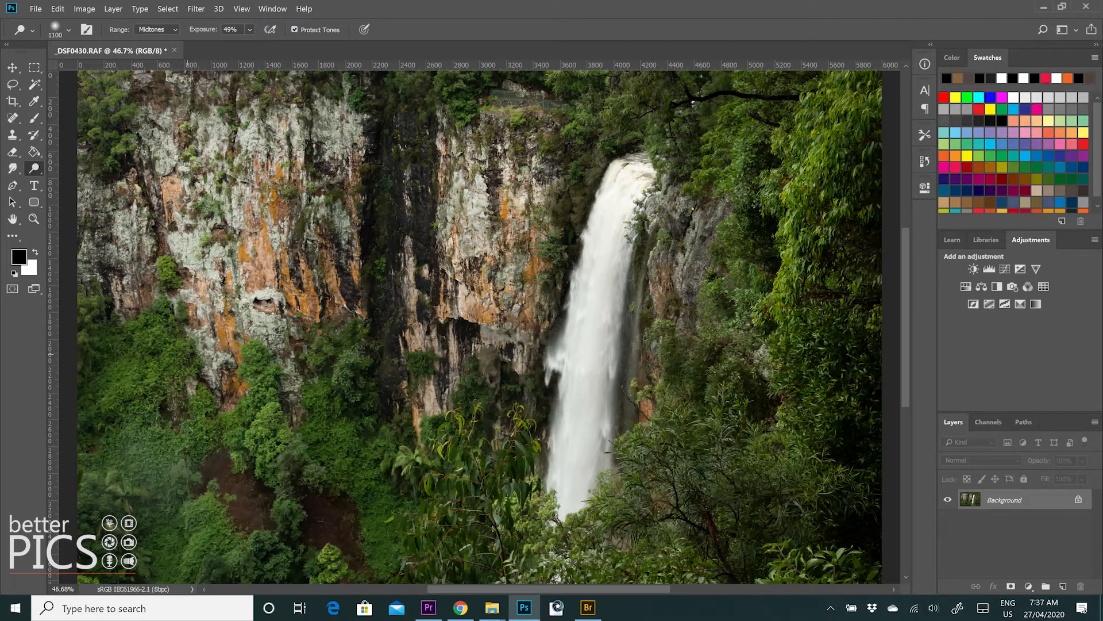
{"action": "right_click", "coordinate": [350, 442]}
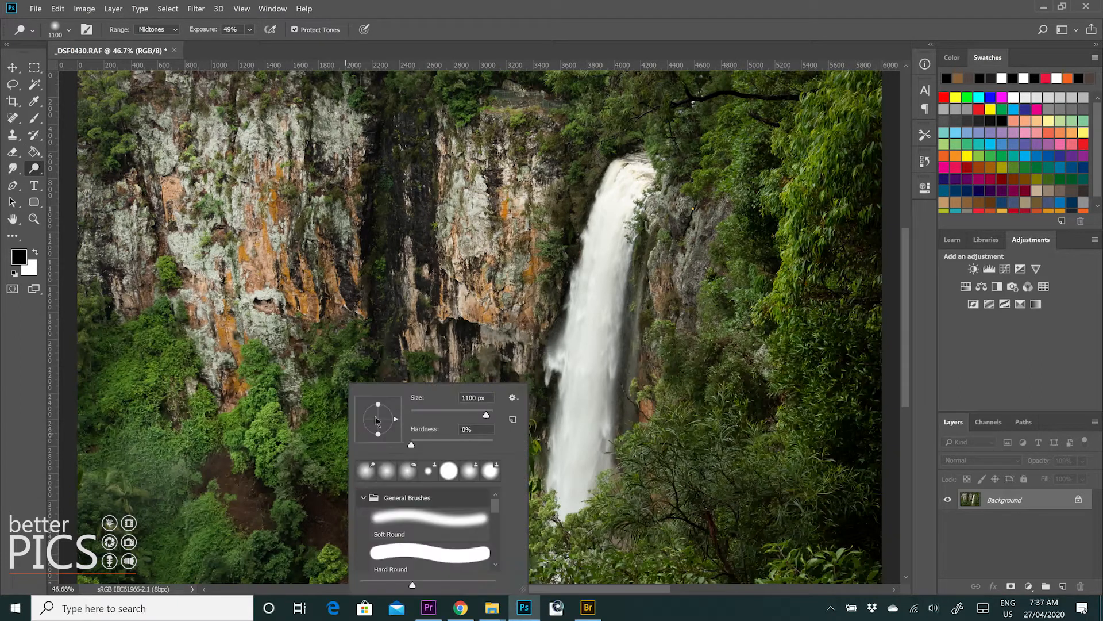
{"action": "mouse_move", "coordinate": [411, 444]}
{"action": "left_mouse_down"}
{"action": "mouse_move", "coordinate": [441, 445]}
{"action": "mouse_move", "coordinate": [394, 446]}
{"action": "left_mouse_up"}
{"action": "left_click", "coordinate": [316, 339]}
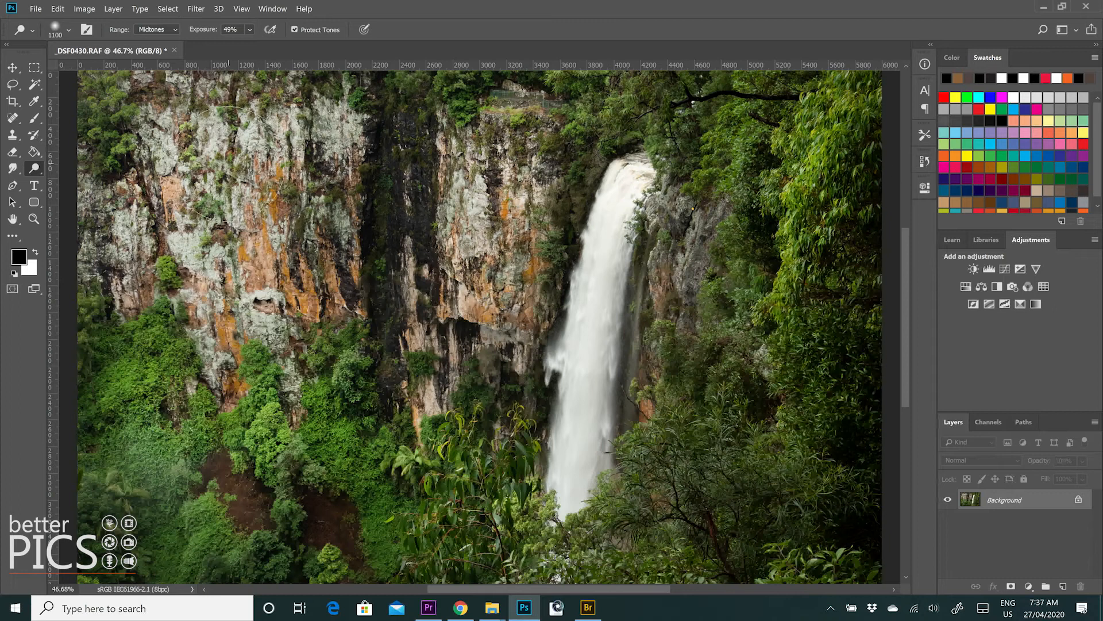
Step: Burn the midtones of the foliage below the cliff using the Burn tool at 50% exposure
{"action": "right_click", "coordinate": [34, 168]}
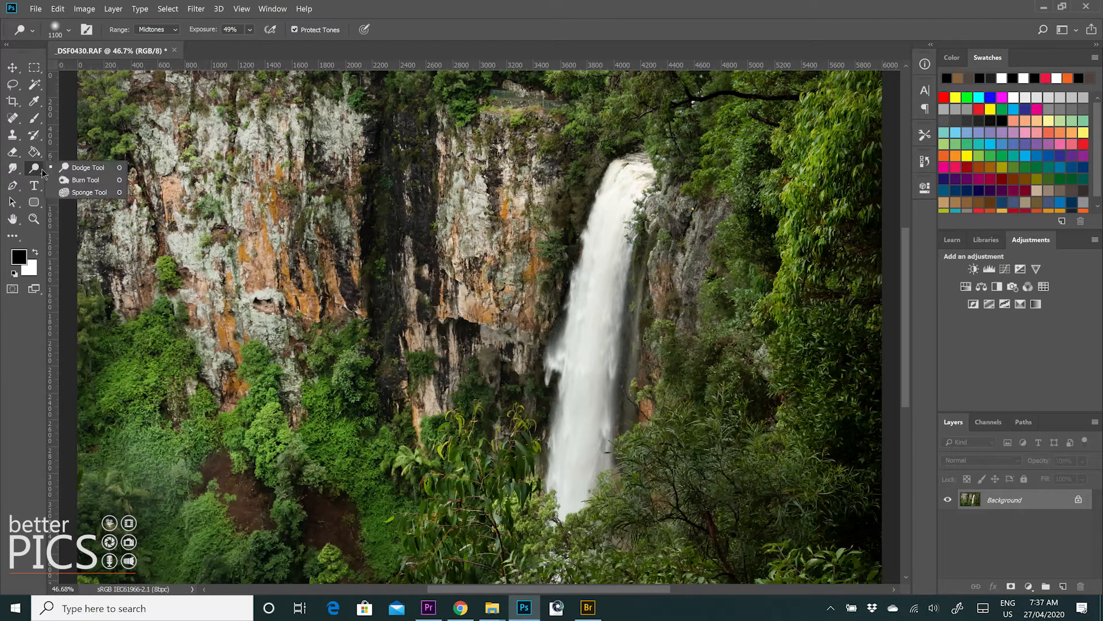
{"action": "left_click", "coordinate": [99, 181]}
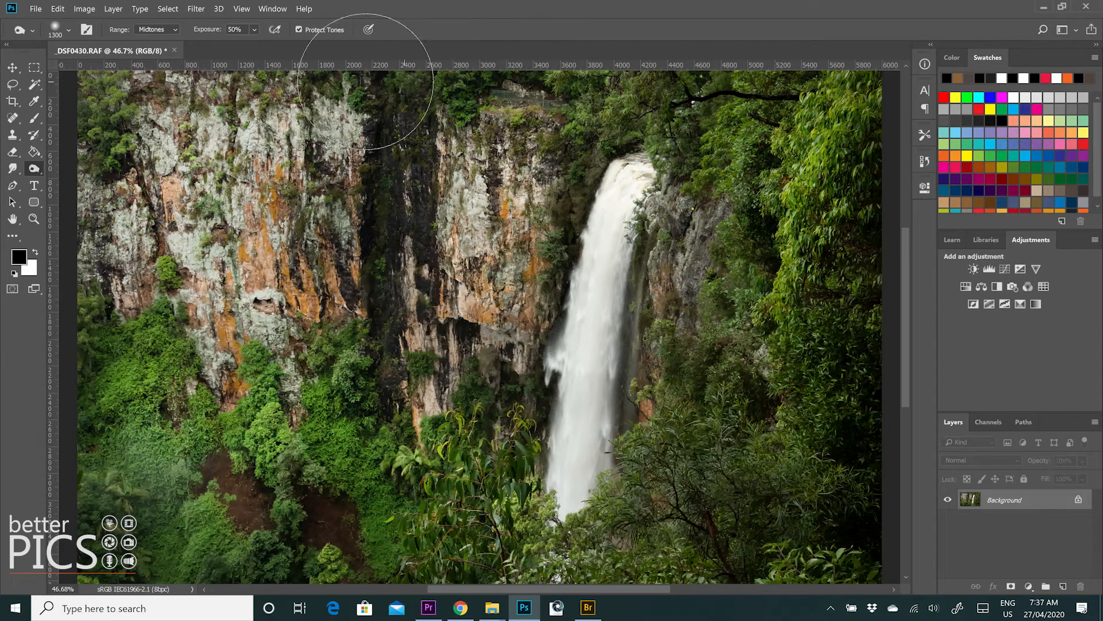
{"action": "mouse_move", "coordinate": [96, 277]}
{"action": "left_mouse_down"}
{"action": "mouse_move", "coordinate": [123, 404]}
{"action": "mouse_move", "coordinate": [429, 504]}
{"action": "mouse_move", "coordinate": [565, 534]}
{"action": "mouse_move", "coordinate": [690, 544]}
{"action": "mouse_move", "coordinate": [765, 490]}
{"action": "mouse_move", "coordinate": [830, 399]}
{"action": "mouse_move", "coordinate": [858, 225]}
{"action": "mouse_move", "coordinate": [823, 102]}
{"action": "mouse_move", "coordinate": [796, 295]}
{"action": "mouse_move", "coordinate": [645, 228]}
{"action": "mouse_move", "coordinate": [620, 230]}
{"action": "mouse_move", "coordinate": [572, 505]}
{"action": "mouse_move", "coordinate": [601, 544]}
{"action": "mouse_move", "coordinate": [481, 554]}
{"action": "mouse_move", "coordinate": [445, 503]}
{"action": "mouse_move", "coordinate": [297, 490]}
{"action": "mouse_move", "coordinate": [346, 448]}
{"action": "mouse_move", "coordinate": [360, 398]}
{"action": "left_mouse_up"}
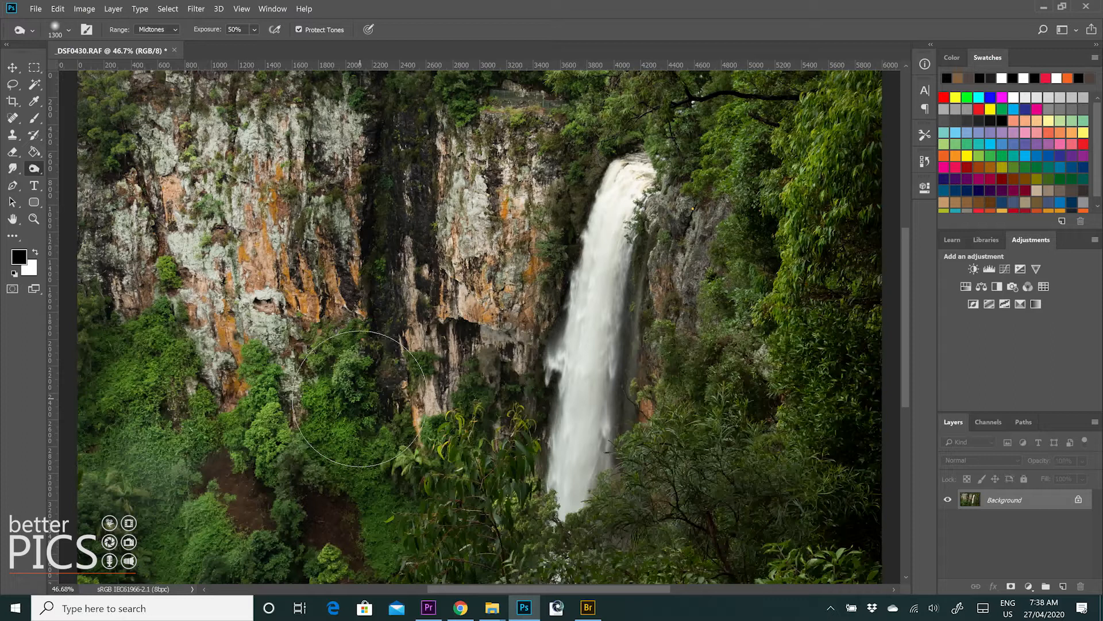
Step: Set the Burn range to Shadows and darken the deep crevice in the middle of the cliff
{"action": "left_click", "coordinate": [175, 30]}
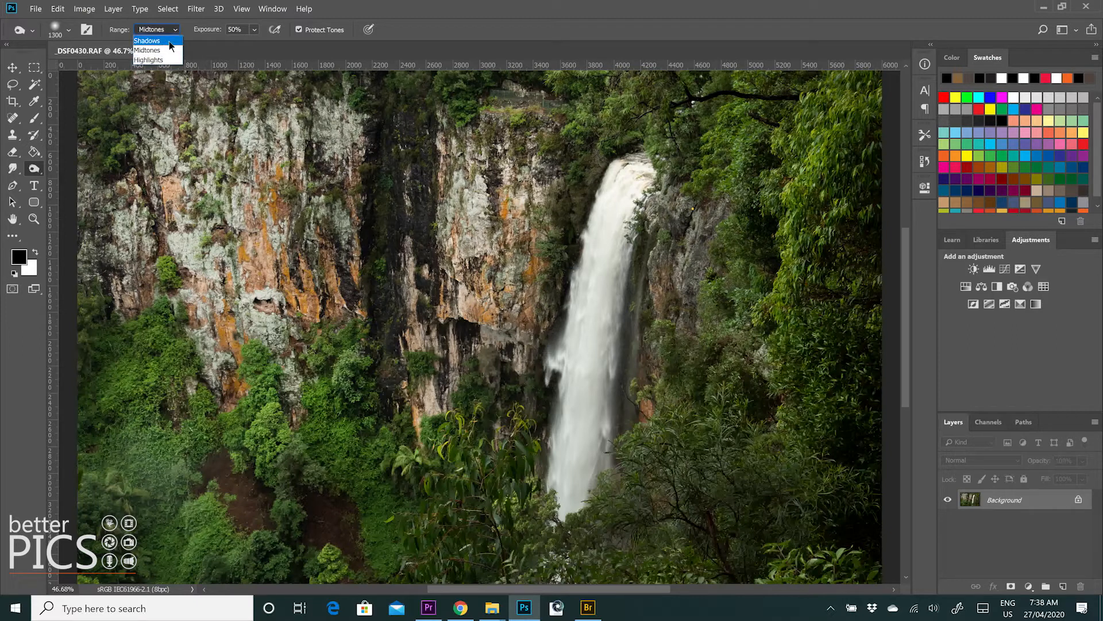
{"action": "left_click", "coordinate": [170, 44]}
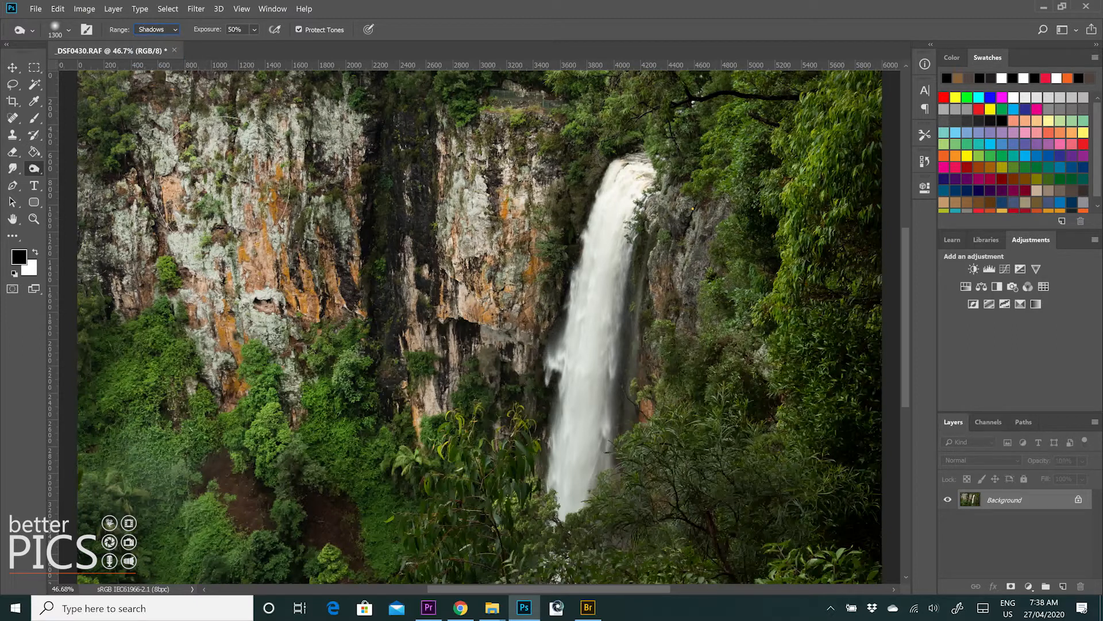
{"action": "mouse_move", "coordinate": [366, 211]}
{"action": "left_mouse_down"}
{"action": "mouse_move", "coordinate": [375, 284]}
{"action": "mouse_move", "coordinate": [361, 370]}
{"action": "mouse_move", "coordinate": [345, 396]}
{"action": "left_mouse_up"}
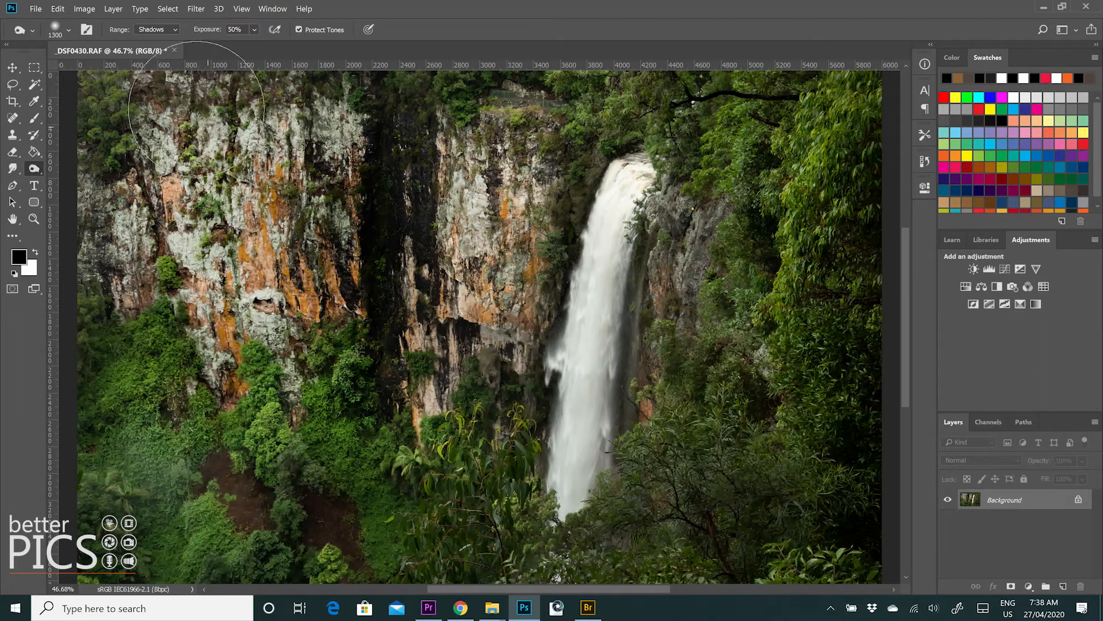
Step: Set the Burn range to Highlights and darken the waterfall and the bright rock areas at 50% exposure
{"action": "left_click", "coordinate": [169, 32]}
{"action": "left_click", "coordinate": [148, 50]}
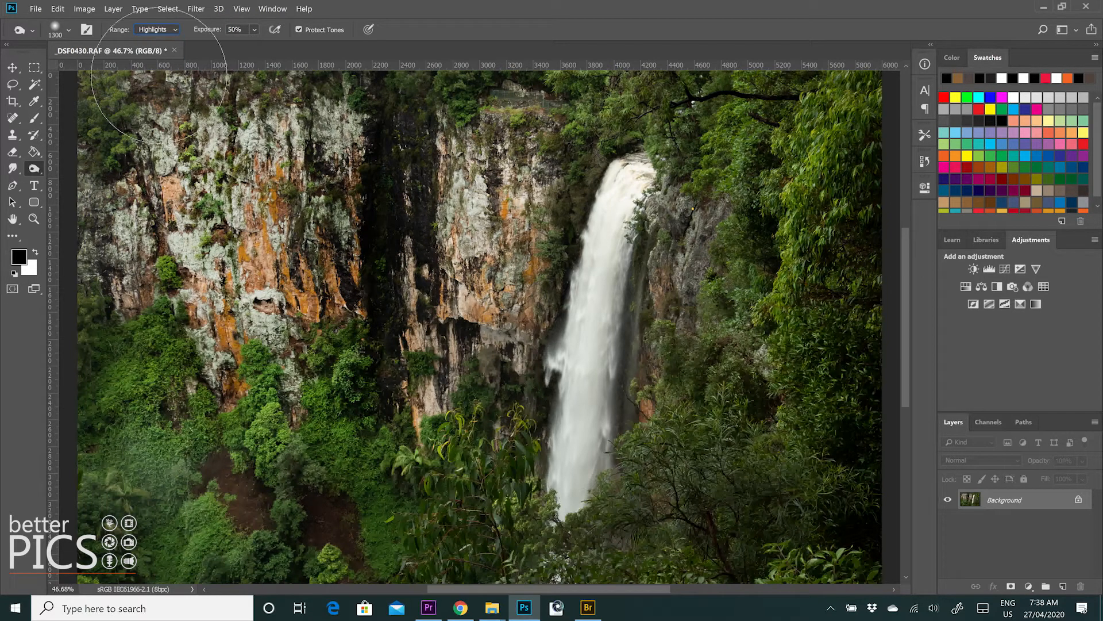
{"action": "left_click_drag", "start_coordinate": [498, 226], "coordinate": [493, 383]}
{"action": "mouse_move", "coordinate": [629, 227]}
{"action": "left_mouse_down"}
{"action": "mouse_move", "coordinate": [570, 454]}
{"action": "mouse_move", "coordinate": [575, 504]}
{"action": "left_mouse_up"}
{"action": "mouse_move", "coordinate": [634, 137]}
{"action": "left_mouse_down"}
{"action": "mouse_move", "coordinate": [630, 179]}
{"action": "mouse_move", "coordinate": [590, 260]}
{"action": "left_mouse_up"}
{"action": "left_click_drag", "start_coordinate": [263, 231], "coordinate": [208, 169]}
{"action": "left_click_drag", "start_coordinate": [235, 128], "coordinate": [339, 129]}
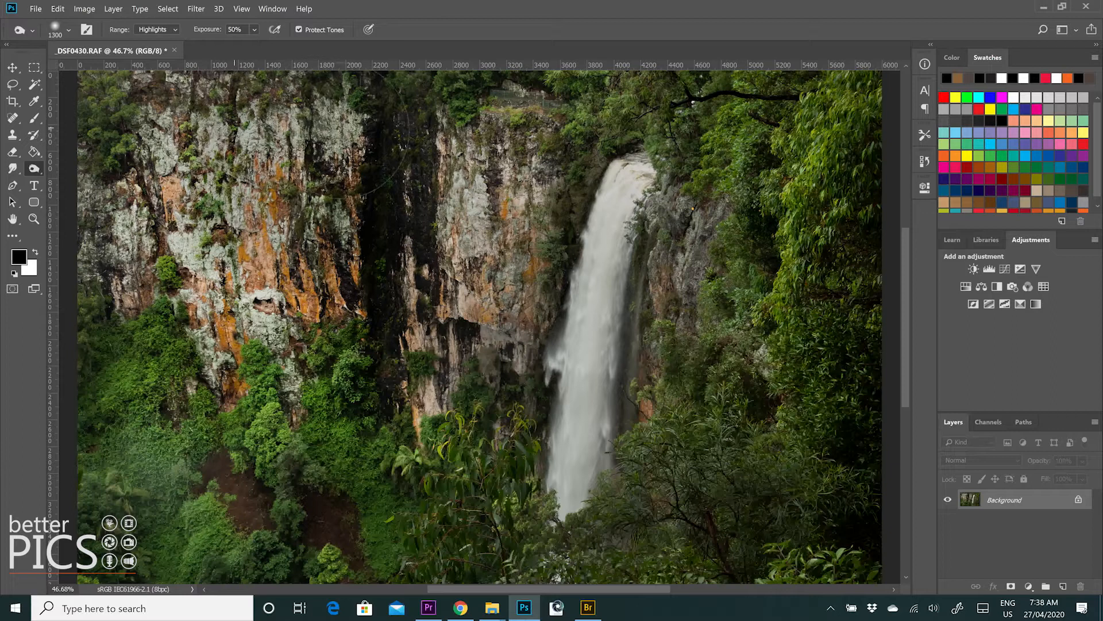
Step: Set the Burn exposure to 100% and darken the highlights of the waterfall and rock face again
{"action": "left_click", "coordinate": [255, 30]}
{"action": "left_click_drag", "start_coordinate": [275, 45], "coordinate": [254, 44]}
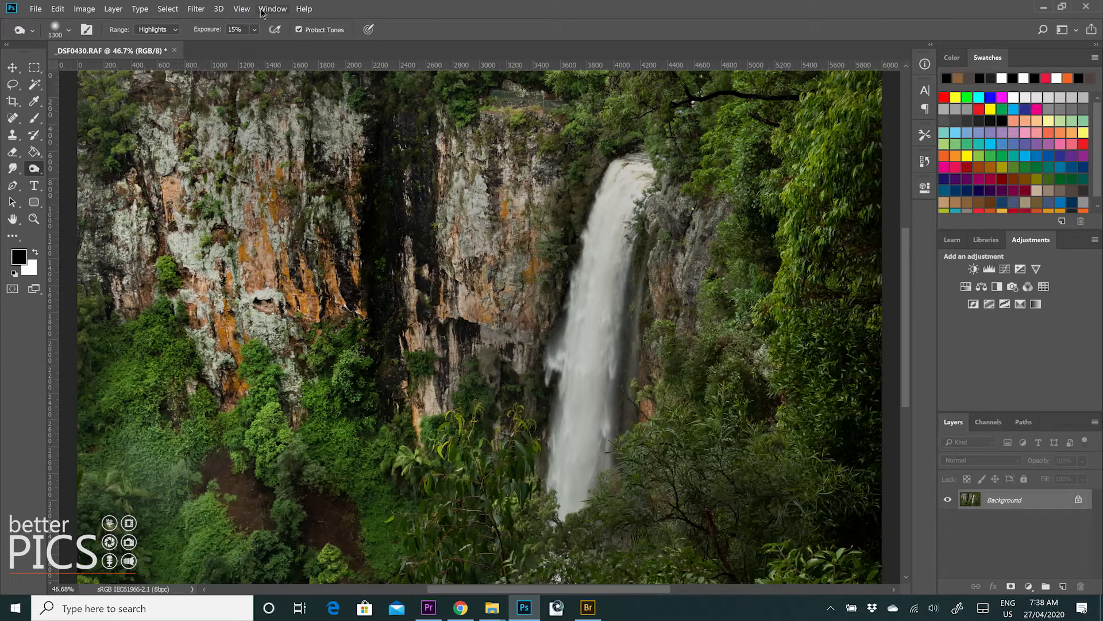
{"action": "left_click", "coordinate": [254, 32]}
{"action": "left_click", "coordinate": [254, 32]}
{"action": "left_click_drag", "start_coordinate": [280, 45], "coordinate": [318, 44]}
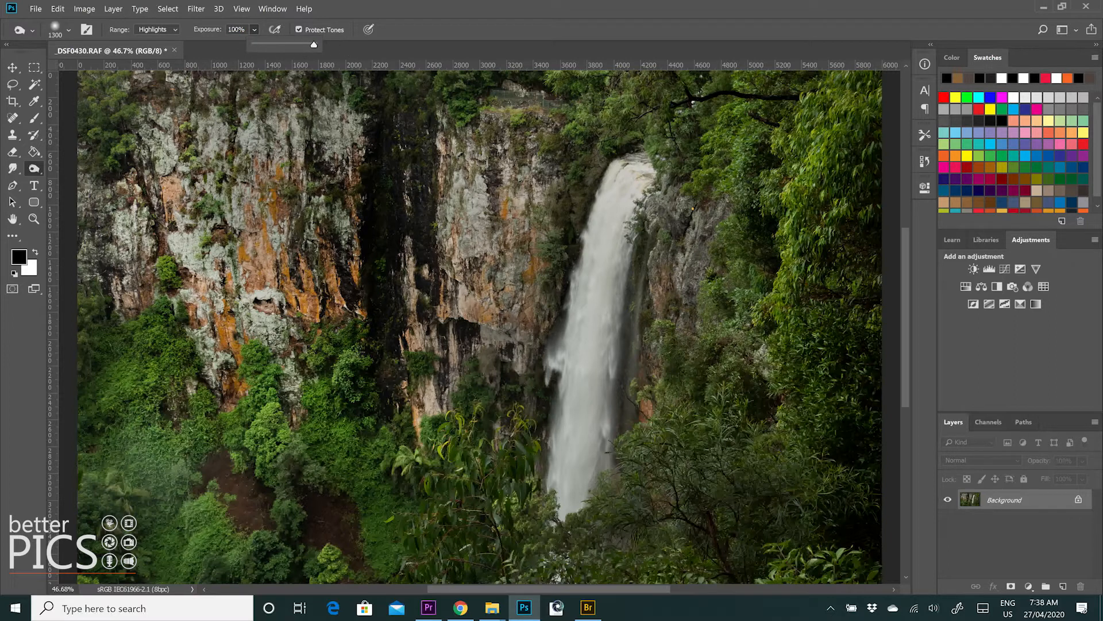
{"action": "mouse_move", "coordinate": [626, 166]}
{"action": "left_mouse_down"}
{"action": "mouse_move", "coordinate": [581, 278]}
{"action": "mouse_move", "coordinate": [580, 460]}
{"action": "left_mouse_up"}
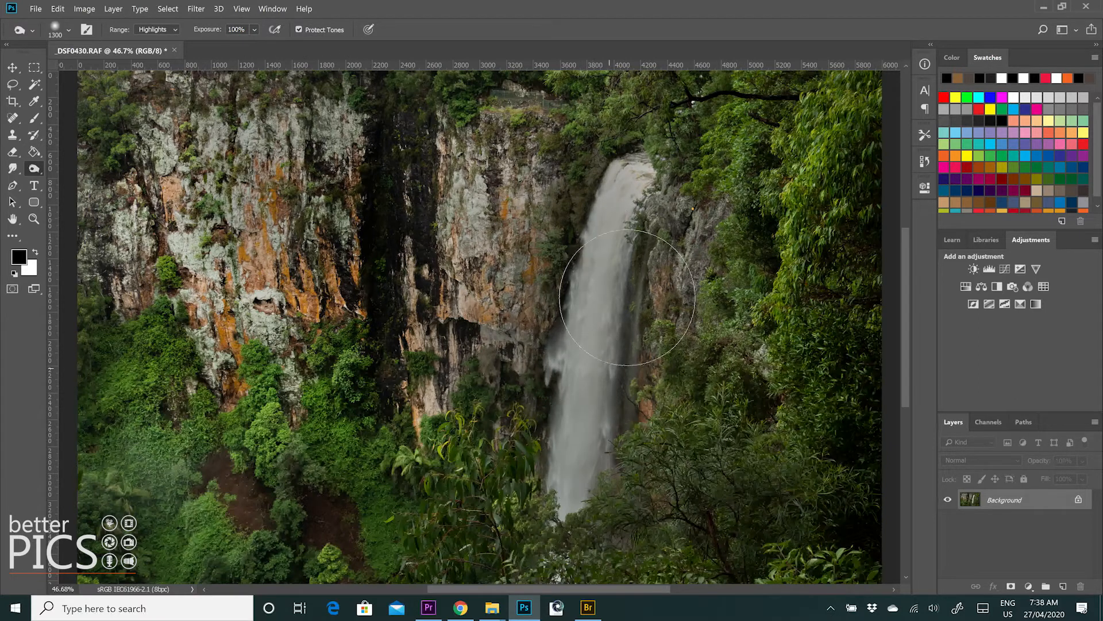
{"action": "left_click_drag", "start_coordinate": [453, 188], "coordinate": [451, 292]}
{"action": "mouse_move", "coordinate": [201, 178]}
{"action": "left_mouse_down"}
{"action": "mouse_move", "coordinate": [298, 264]}
{"action": "mouse_move", "coordinate": [264, 200]}
{"action": "left_mouse_up"}
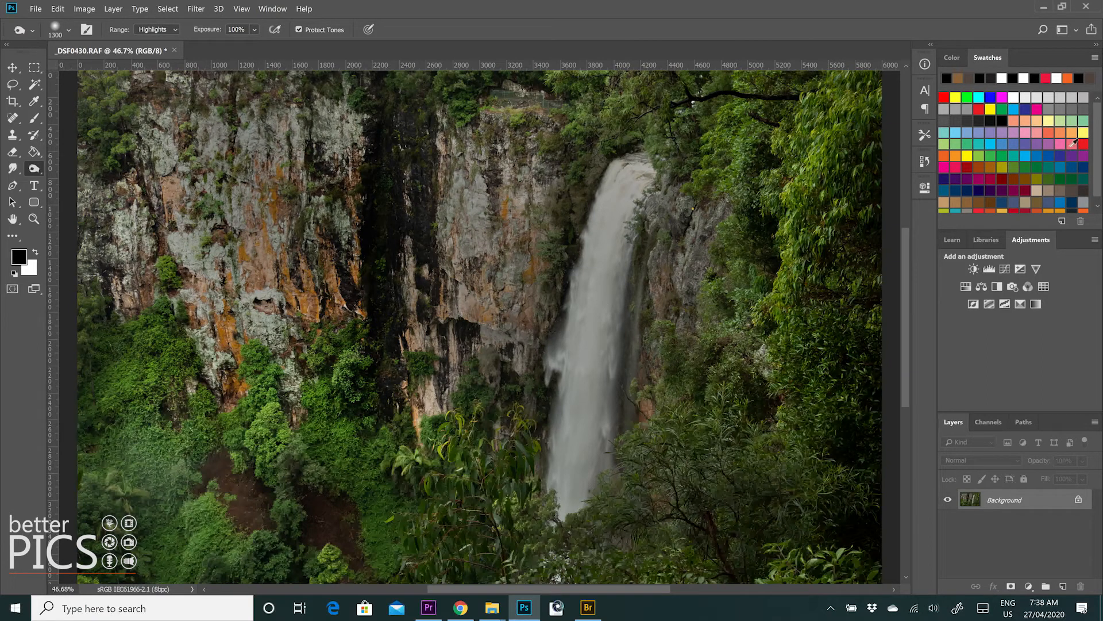
Step: Revert the image to its Open state in the history, discarding all dodging and burning
{"action": "left_click", "coordinate": [925, 161]}
{"action": "scroll", "coordinate": [836, 204], "scroll_direction": "up", "scroll_amount": 1}
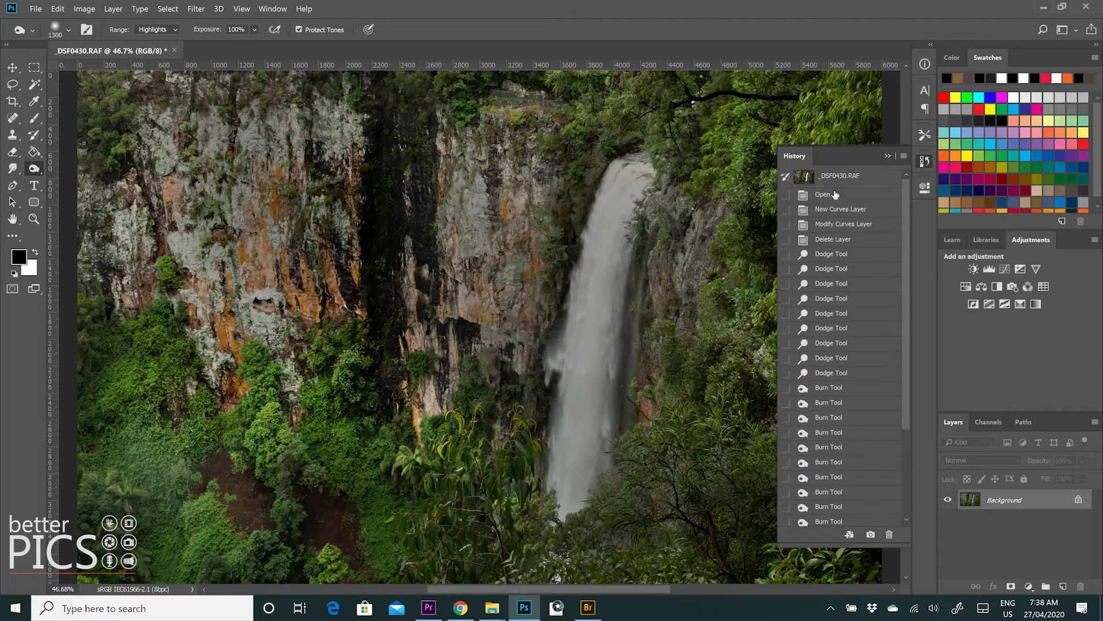
{"action": "left_click", "coordinate": [825, 197]}
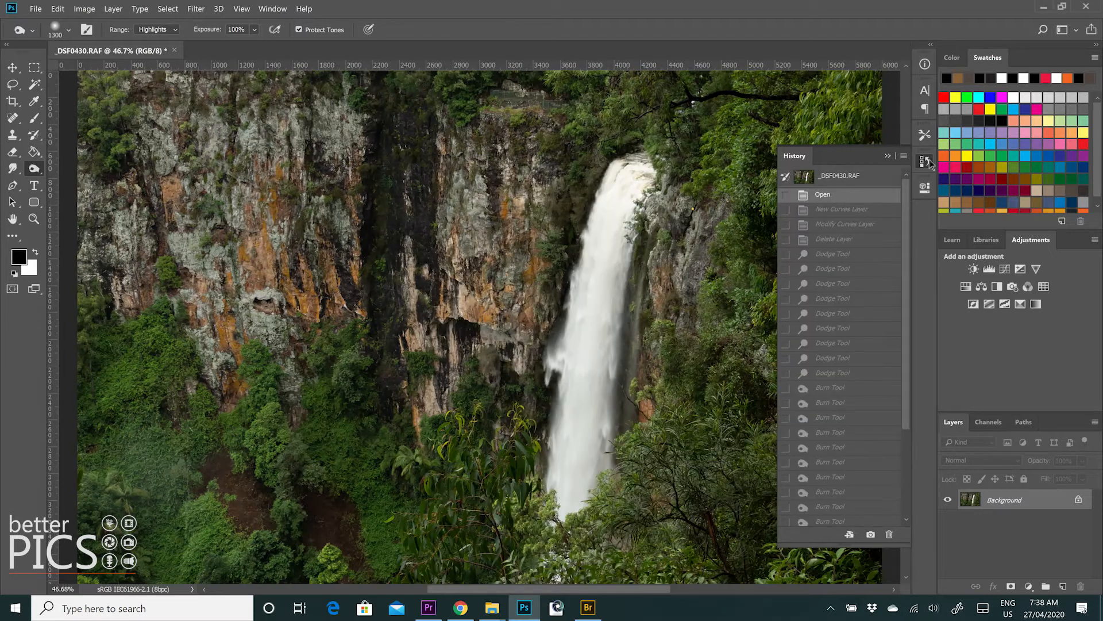
{"action": "left_click", "coordinate": [925, 161]}
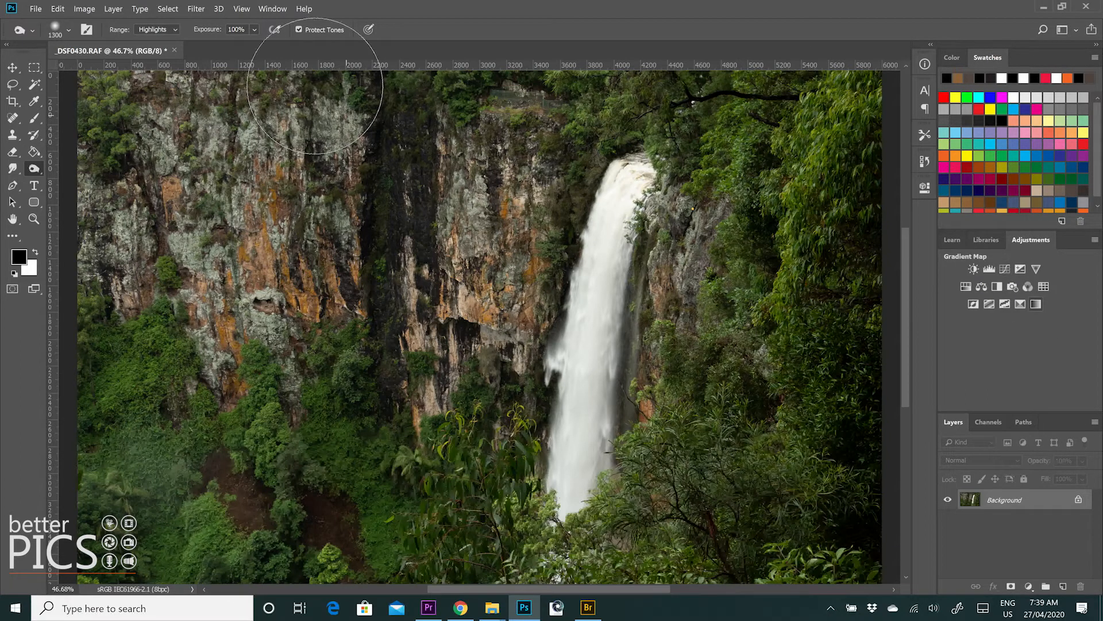
Step: Add a Curves adjustment layer and pull the middle of its RGB curve down to darken the whole image
{"action": "left_click", "coordinate": [265, 8]}
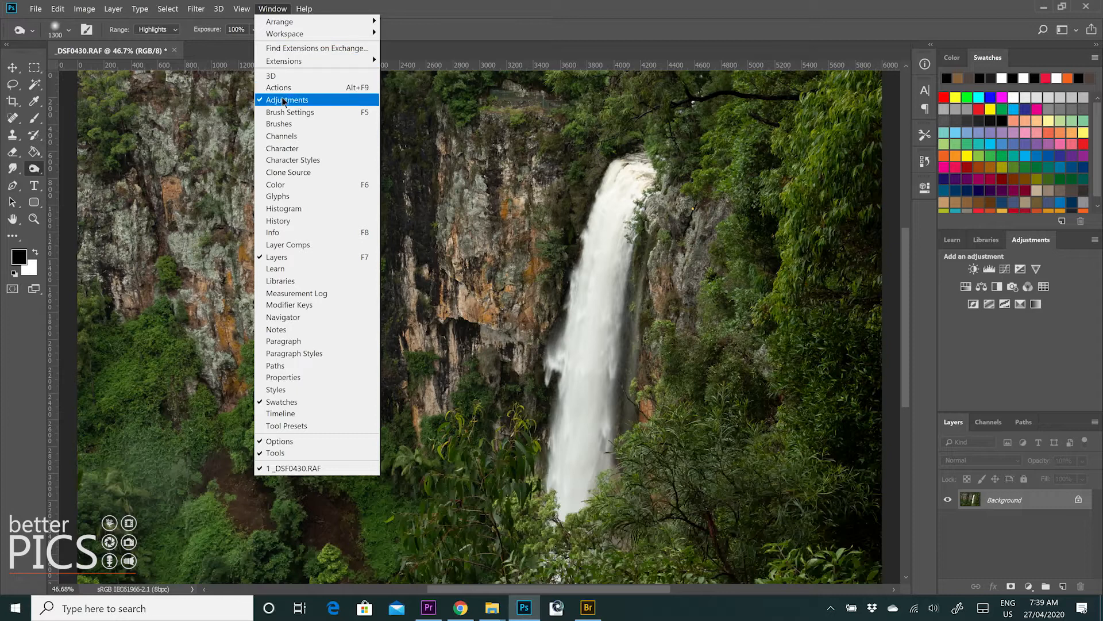
{"action": "left_click", "coordinate": [1007, 266]}
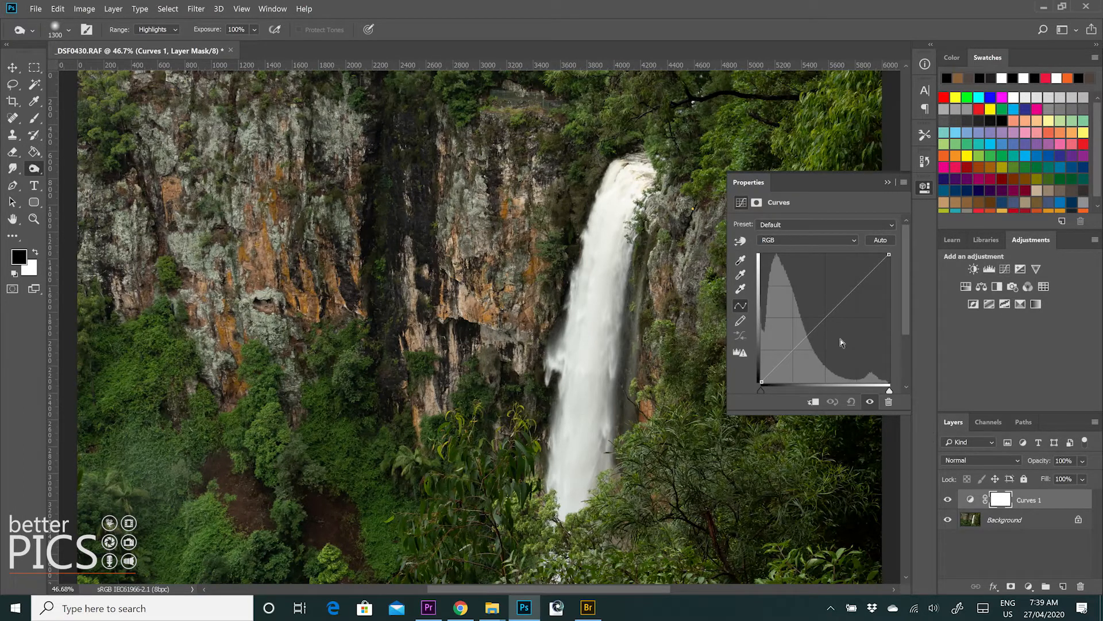
{"action": "left_click", "coordinate": [828, 316]}
{"action": "left_click_drag", "start_coordinate": [827, 315], "coordinate": [841, 326]}
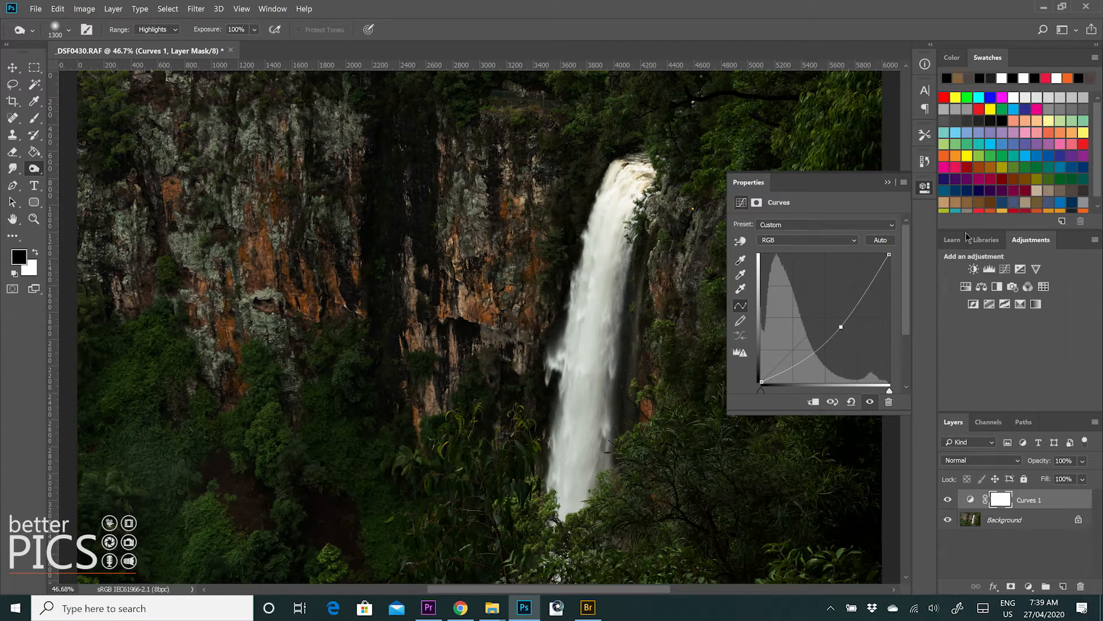
Step: Add a second Curves adjustment layer and raise the middle of its RGB curve to brighten the image
{"action": "left_click", "coordinate": [1005, 269]}
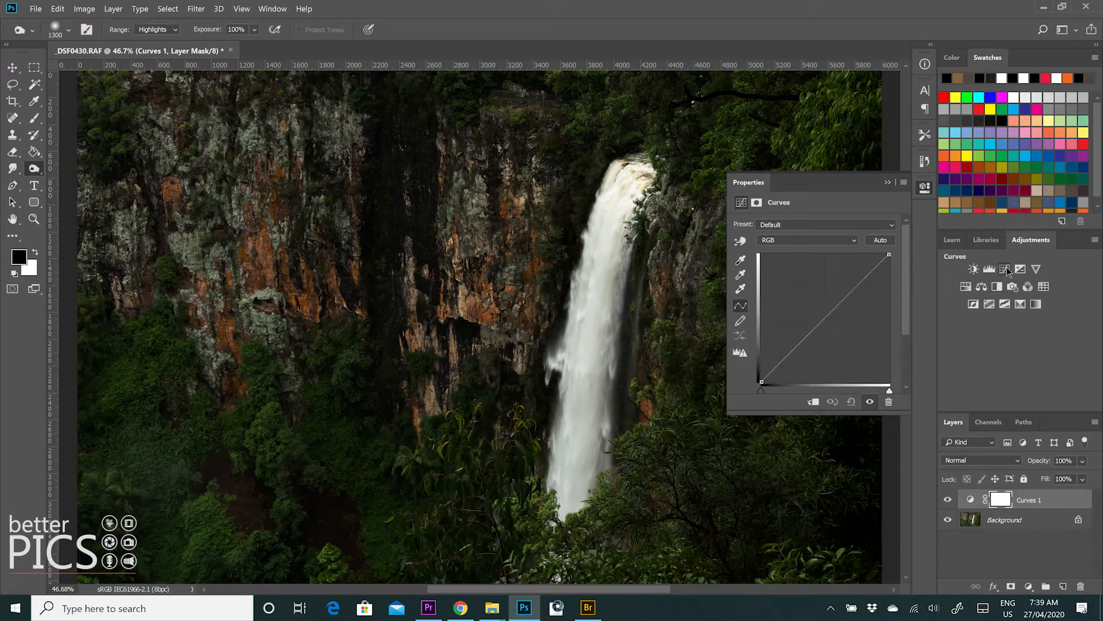
{"action": "left_click_drag", "start_coordinate": [824, 316], "coordinate": [809, 301]}
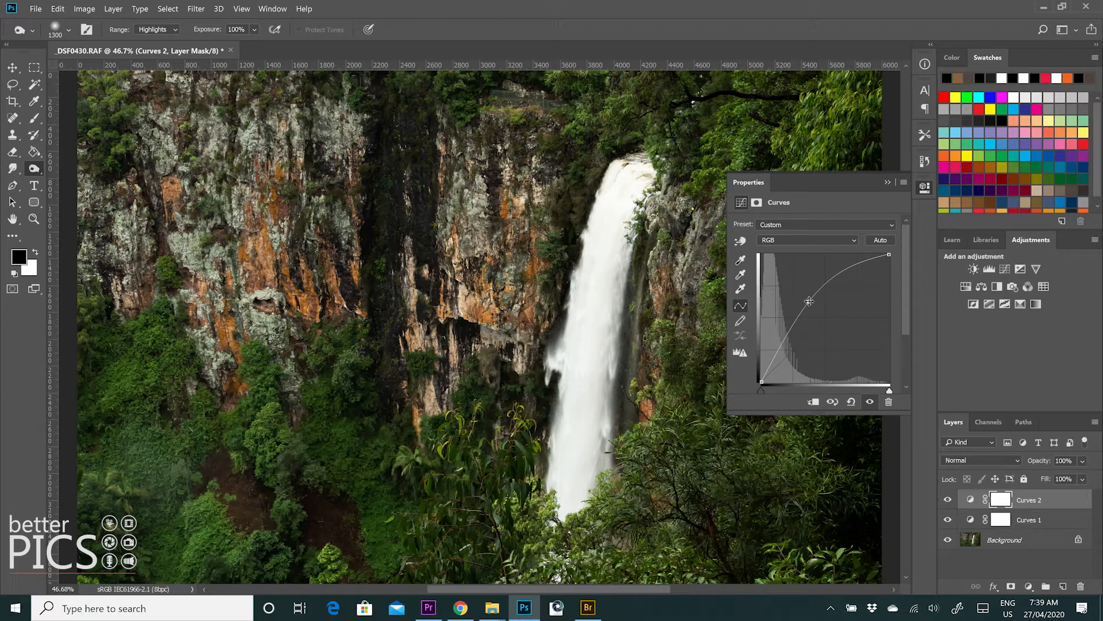
{"action": "left_click_drag", "start_coordinate": [809, 301], "coordinate": [803, 307]}
Step: Invert the layer masks of both Curves layers to black and close the mask properties
{"action": "left_click", "coordinate": [1001, 500]}
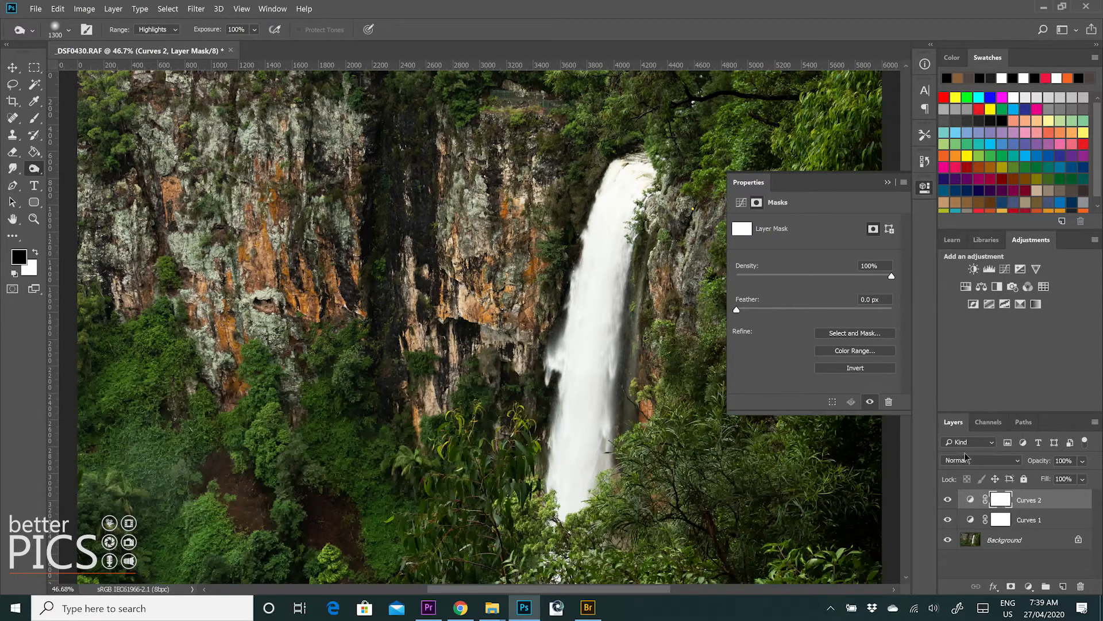
{"action": "key", "text": "ctrl+i"}
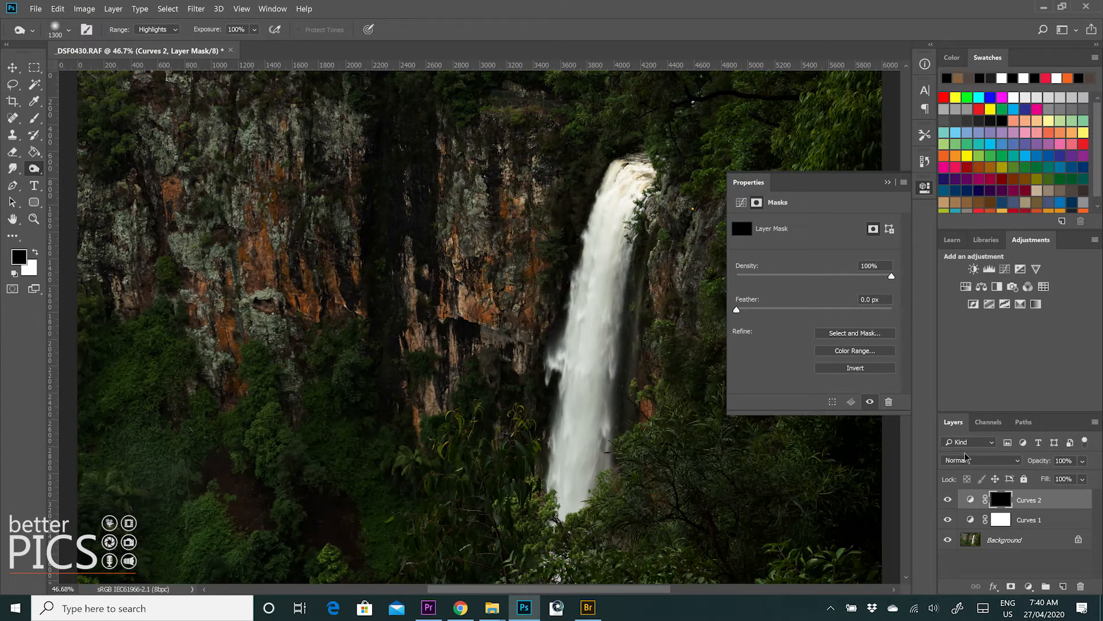
{"action": "left_click", "coordinate": [1003, 520]}
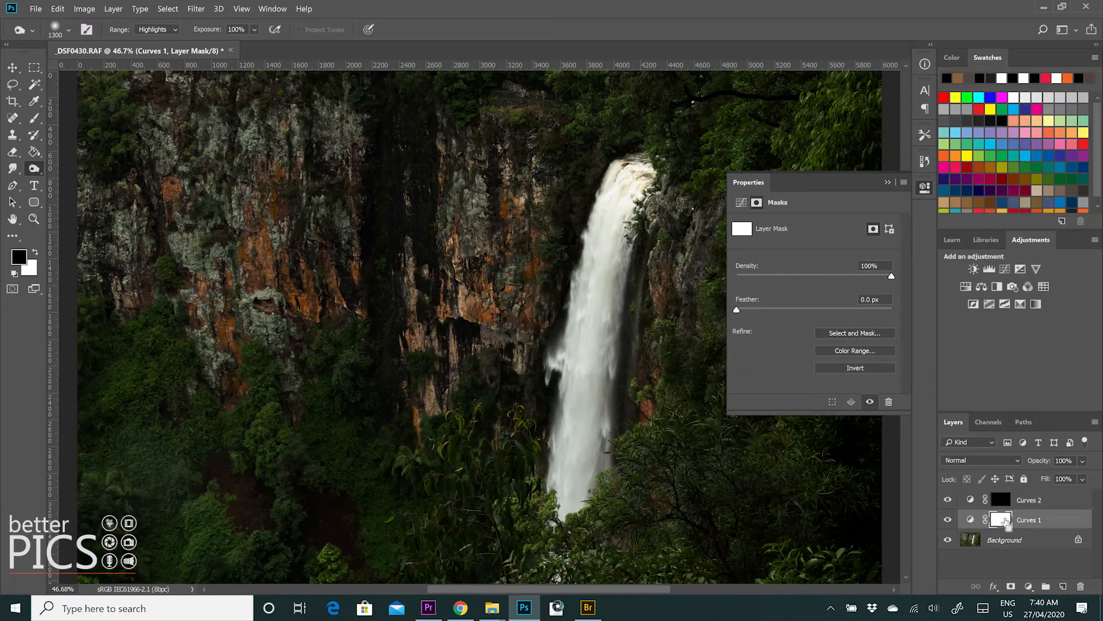
{"action": "key", "text": "ctrl+i"}
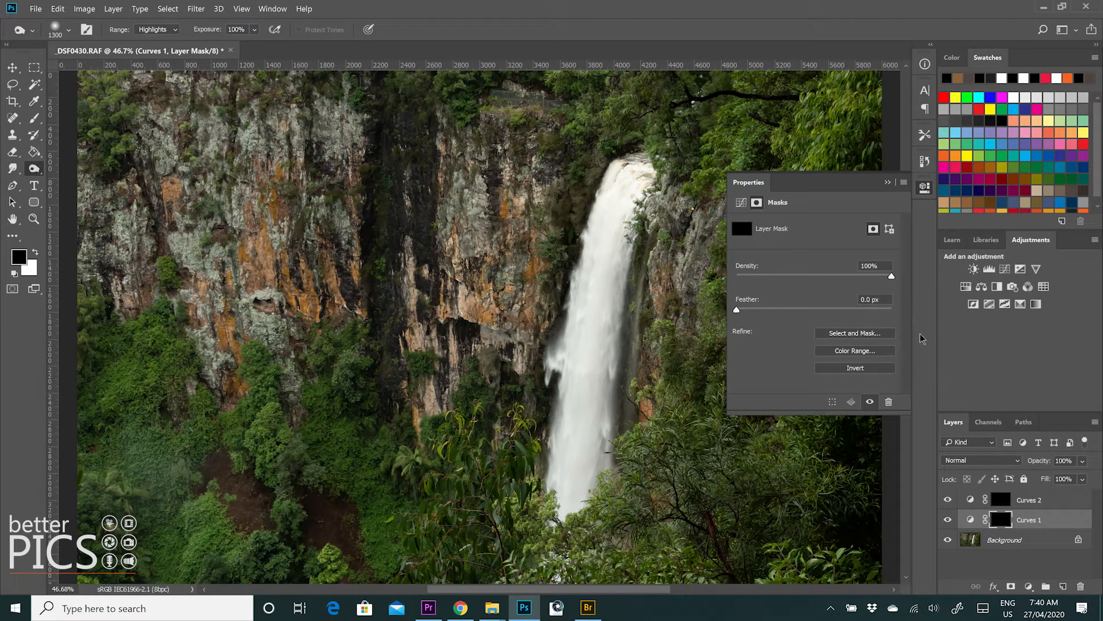
{"action": "left_click", "coordinate": [921, 190]}
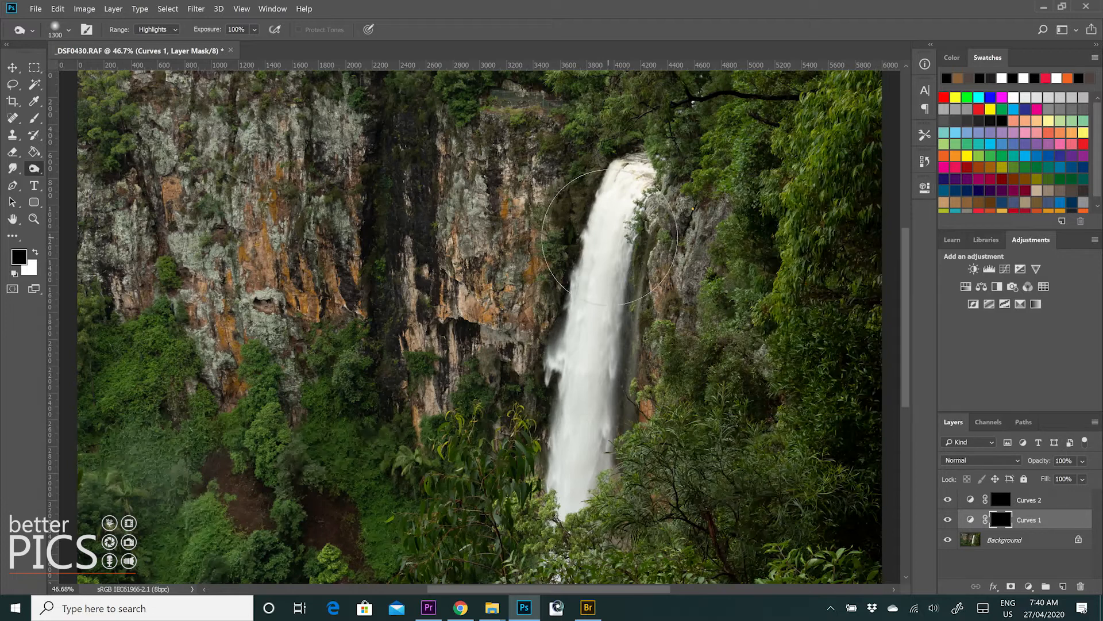
Step: Toggle the visibility of both Curves layers off and on to compare the image with and without them
{"action": "left_click", "coordinate": [949, 500]}
{"action": "left_click", "coordinate": [949, 520]}
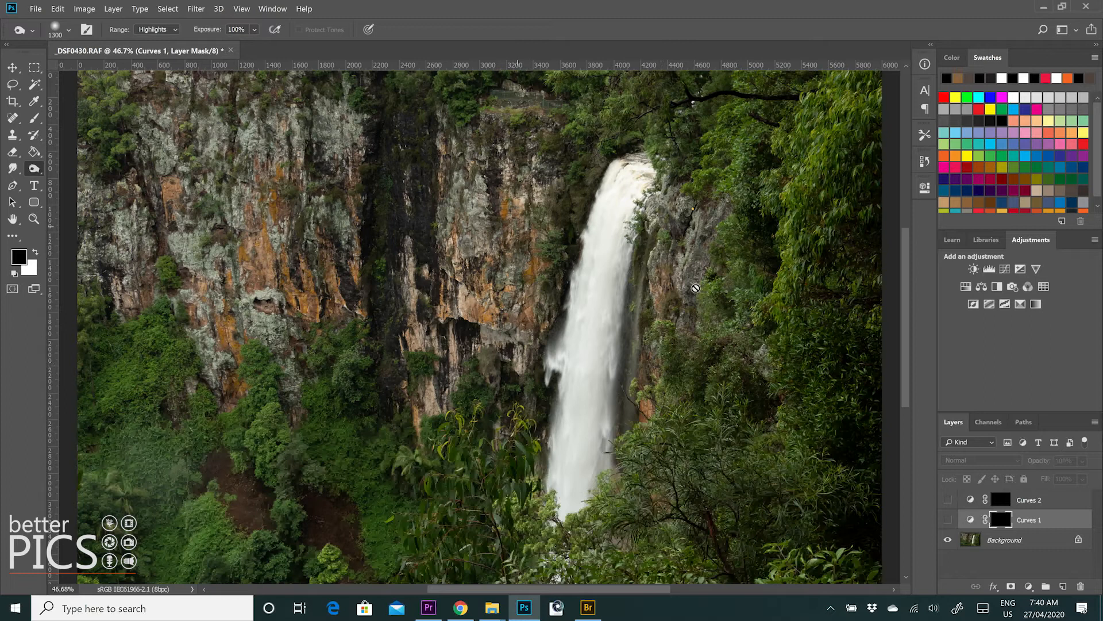
{"action": "left_click", "coordinate": [948, 519]}
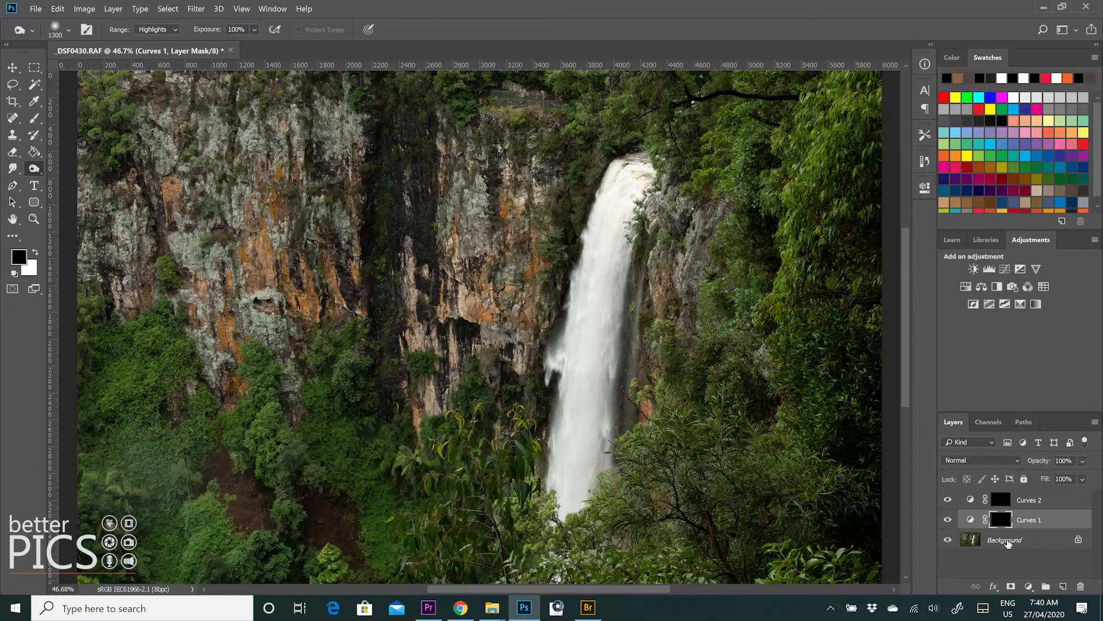
{"action": "left_click", "coordinate": [949, 500]}
{"action": "left_click", "coordinate": [947, 520]}
{"action": "left_click", "coordinate": [947, 500]}
Step: Switch to the Brush tool with a soft round tip at 0% hardness
{"action": "left_click_drag", "start_coordinate": [35, 118], "coordinate": [83, 118]}
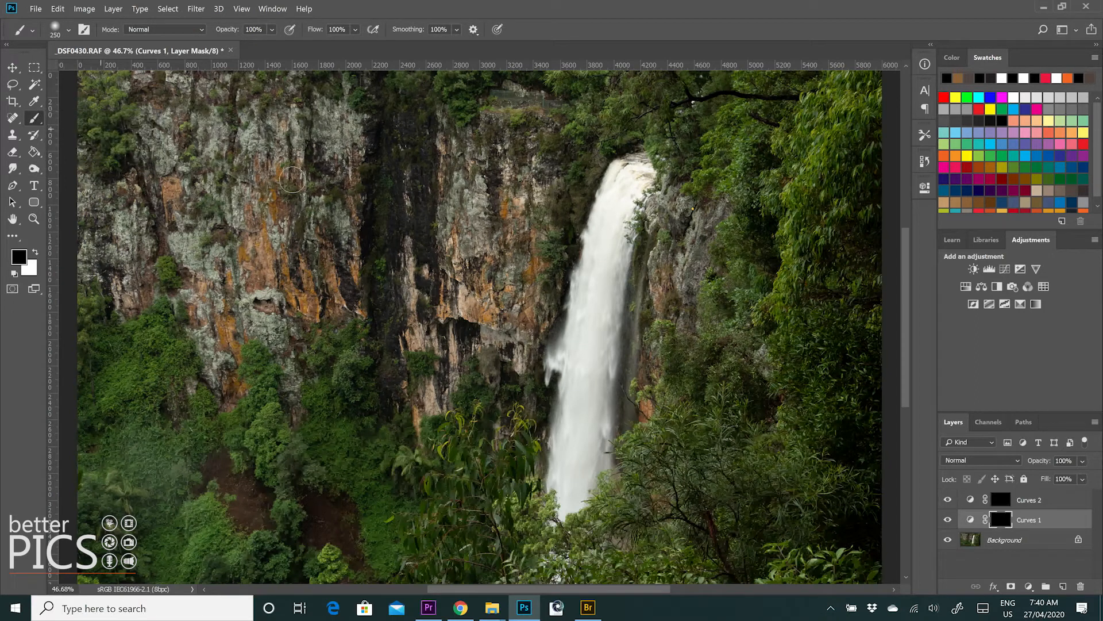
{"action": "right_click", "coordinate": [293, 180]}
{"action": "left_click_drag", "start_coordinate": [393, 249], "coordinate": [359, 249]}
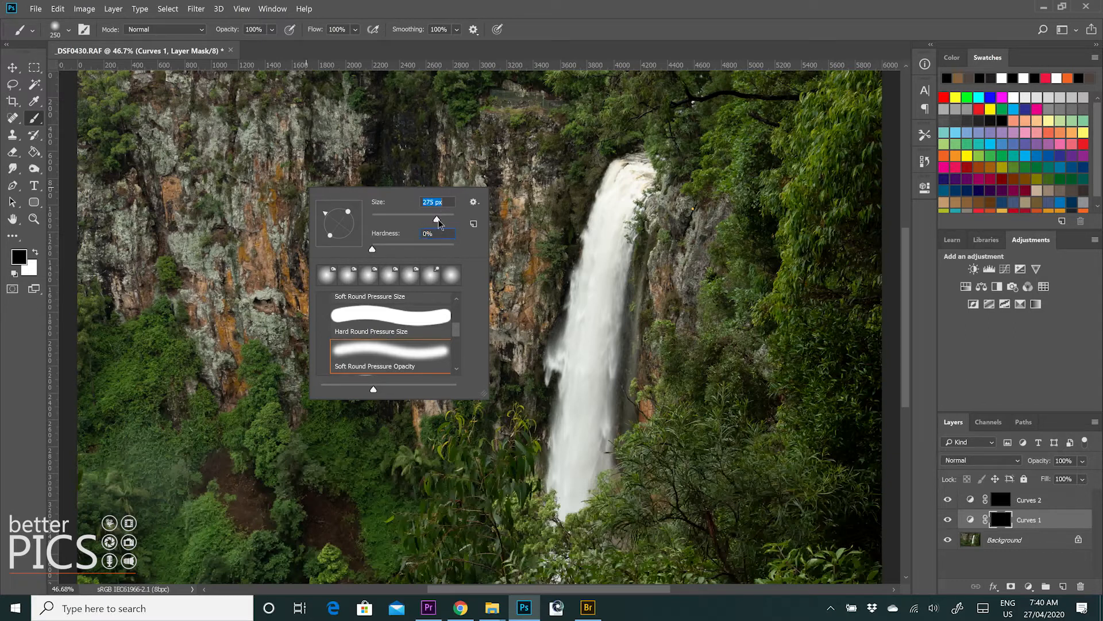
{"action": "left_click_drag", "start_coordinate": [442, 220], "coordinate": [444, 219]}
{"action": "left_click", "coordinate": [464, 132]}
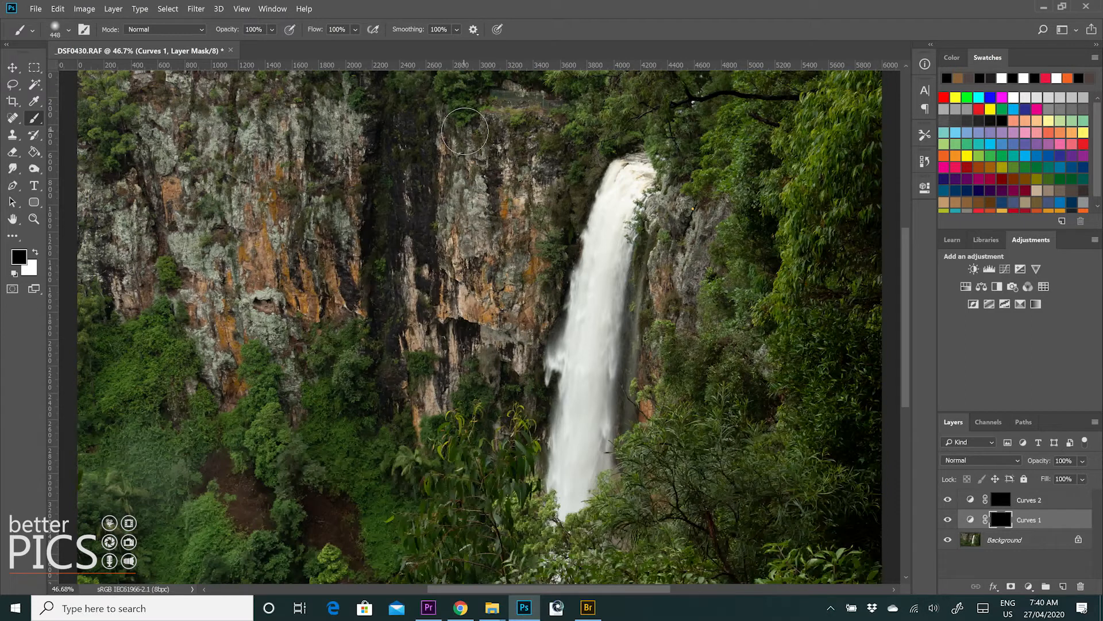
Step: Enlarge the brush to 1800 px and set its opacity to 25%
{"action": "key", "text": "bracketright"}
{"action": "key", "text": "bracketright"}
{"action": "key", "text": "bracketright"}
{"action": "key", "text": "bracketright"}
{"action": "key", "text": "bracketright"}
{"action": "key", "text": "bracketright"}
{"action": "key", "text": "bracketright"}
{"action": "key", "text": "bracketright"}
{"action": "key", "text": "bracketright"}
{"action": "key", "text": "bracketleft"}
{"action": "key", "text": "bracketleft"}
{"action": "key", "text": "bracketleft"}
{"action": "key", "text": "bracketright"}
{"action": "key", "text": "bracketright"}
{"action": "key", "text": "bracketright"}
{"action": "key", "text": "bracketright"}
{"action": "key", "text": "bracketright"}
{"action": "key", "text": "bracketright"}
{"action": "key", "text": "bracketright"}
{"action": "key", "text": "bracketright"}
{"action": "left_click", "coordinate": [272, 29]}
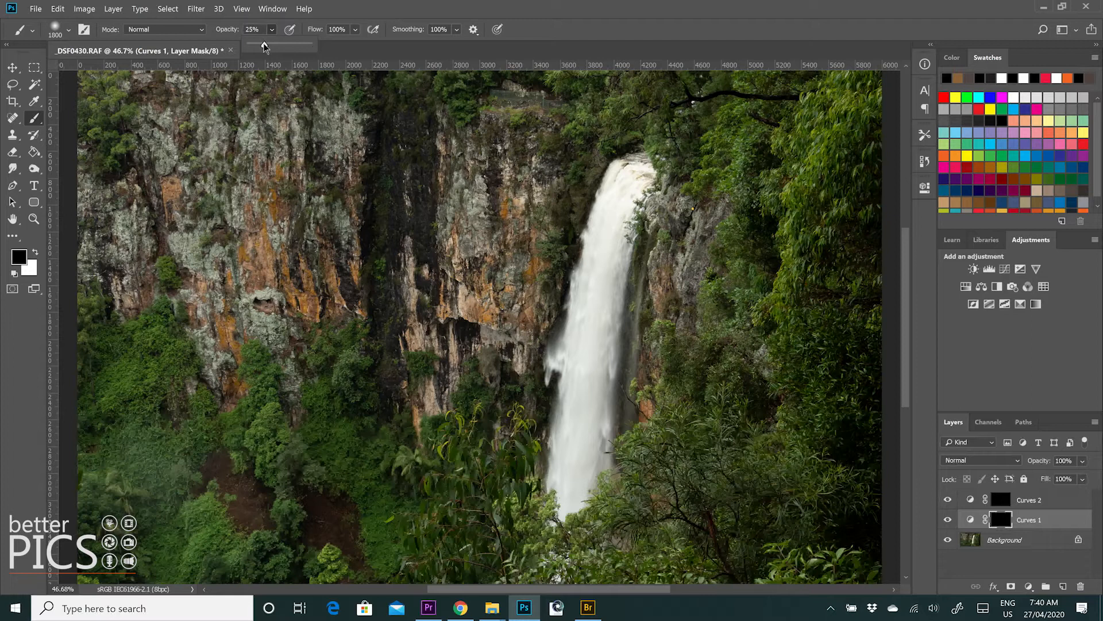
{"action": "left_click", "coordinate": [280, 201]}
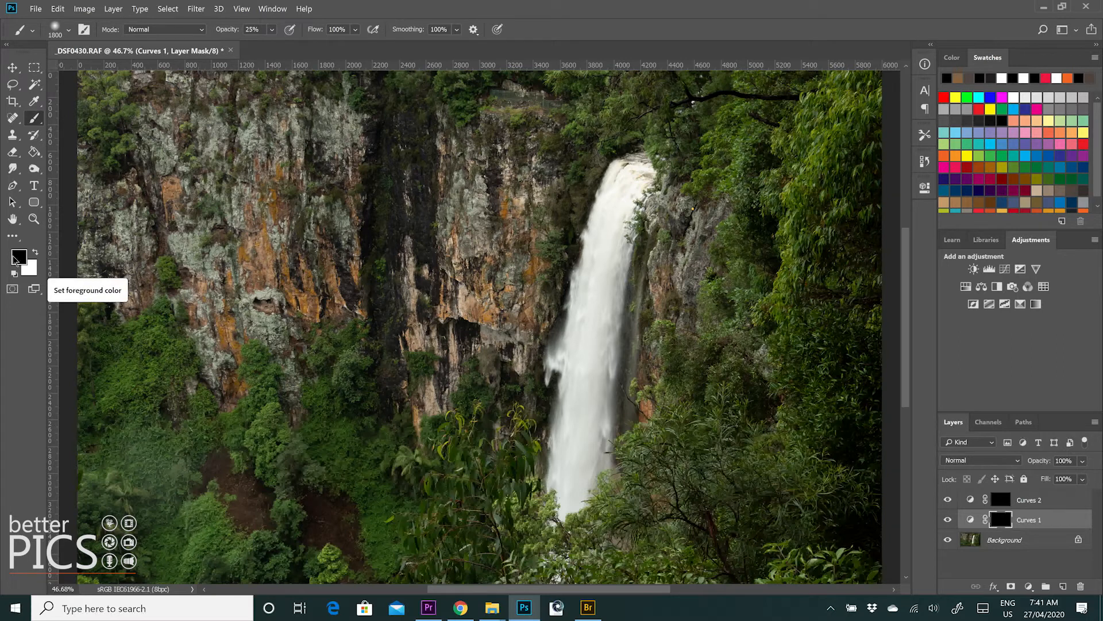
Step: Paint white on the darkening Curves 1 mask to burn parts of the scene, and paint black to lift the effect off the orange cliff face
{"action": "key", "text": "x"}
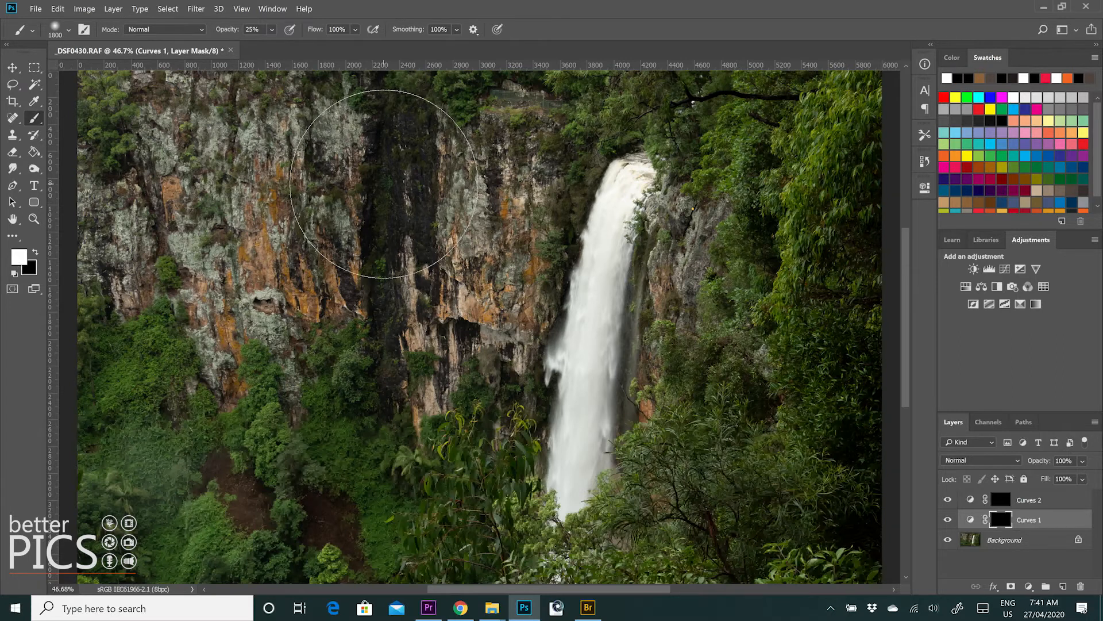
{"action": "mouse_move", "coordinate": [357, 172]}
{"action": "left_mouse_down"}
{"action": "mouse_move", "coordinate": [213, 163]}
{"action": "mouse_move", "coordinate": [144, 207]}
{"action": "mouse_move", "coordinate": [86, 391]}
{"action": "mouse_move", "coordinate": [149, 506]}
{"action": "mouse_move", "coordinate": [318, 562]}
{"action": "mouse_move", "coordinate": [494, 575]}
{"action": "left_mouse_up"}
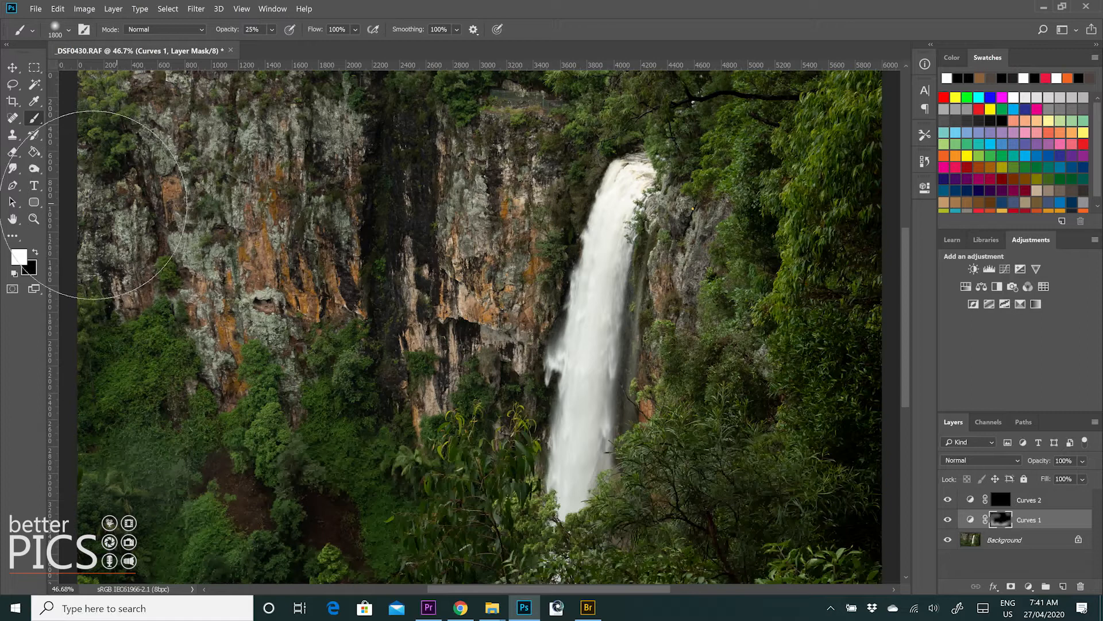
{"action": "left_click", "coordinate": [35, 254]}
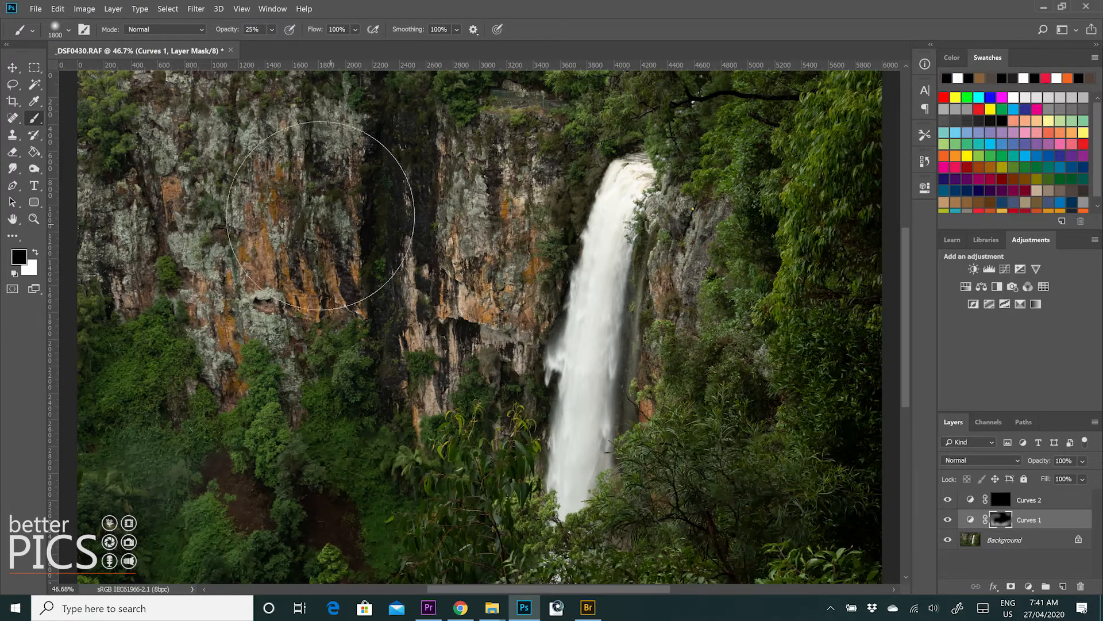
{"action": "mouse_move", "coordinate": [267, 195]}
{"action": "left_mouse_down"}
{"action": "mouse_move", "coordinate": [240, 242]}
{"action": "mouse_move", "coordinate": [228, 191]}
{"action": "mouse_move", "coordinate": [281, 165]}
{"action": "mouse_move", "coordinate": [270, 207]}
{"action": "mouse_move", "coordinate": [229, 183]}
{"action": "mouse_move", "coordinate": [339, 219]}
{"action": "mouse_move", "coordinate": [297, 225]}
{"action": "left_mouse_up"}
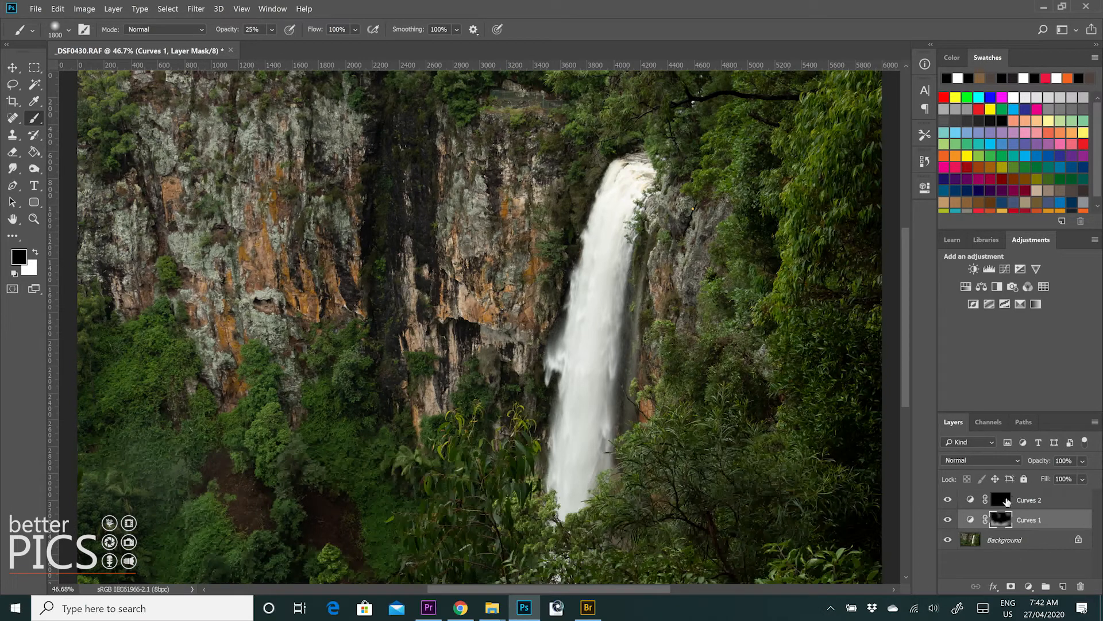
Step: Paint white on the brightening Curves 2 mask over the cliff faces, the dark rock crevice and the foliage around the waterfall
{"action": "left_click", "coordinate": [1007, 502]}
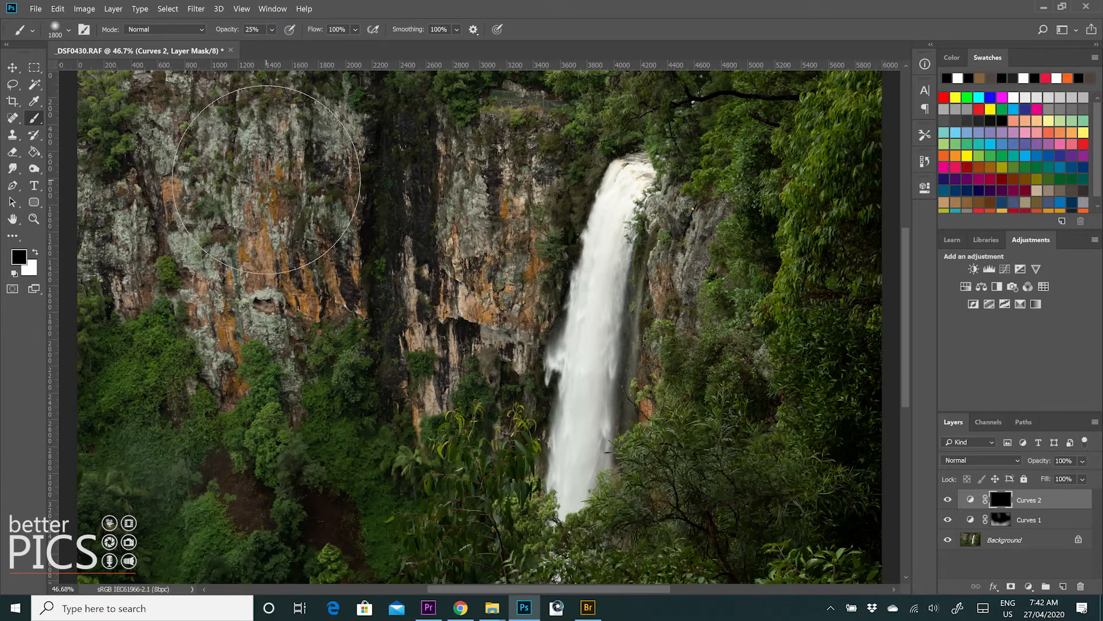
{"action": "key", "text": "x"}
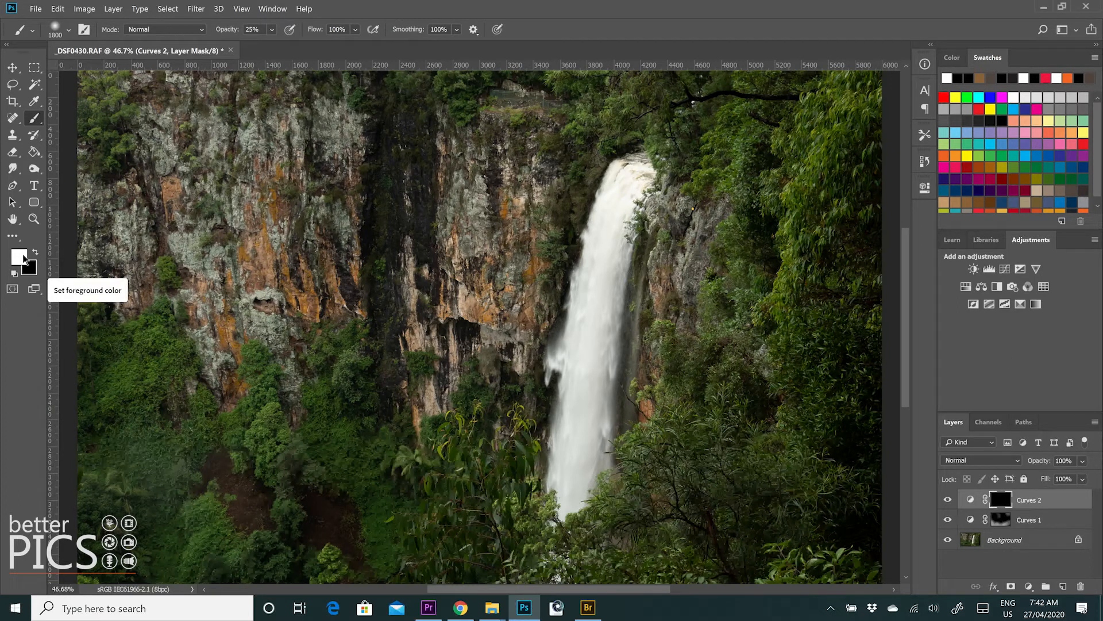
{"action": "left_click", "coordinate": [247, 150]}
{"action": "mouse_move", "coordinate": [177, 181]}
{"action": "left_mouse_down"}
{"action": "mouse_move", "coordinate": [149, 233]}
{"action": "mouse_move", "coordinate": [180, 271]}
{"action": "mouse_move", "coordinate": [170, 237]}
{"action": "mouse_move", "coordinate": [244, 231]}
{"action": "left_mouse_up"}
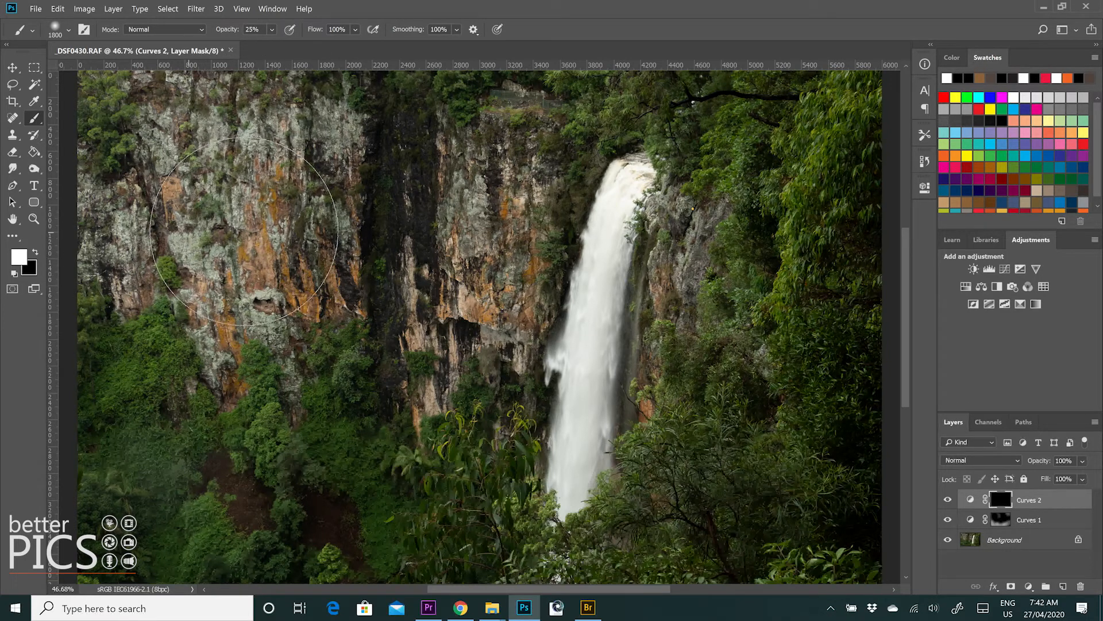
{"action": "left_click", "coordinate": [472, 198]}
{"action": "left_click", "coordinate": [776, 306]}
{"action": "left_click", "coordinate": [804, 492]}
{"action": "left_click", "coordinate": [694, 482]}
{"action": "left_click", "coordinate": [449, 471]}
{"action": "left_click", "coordinate": [359, 434]}
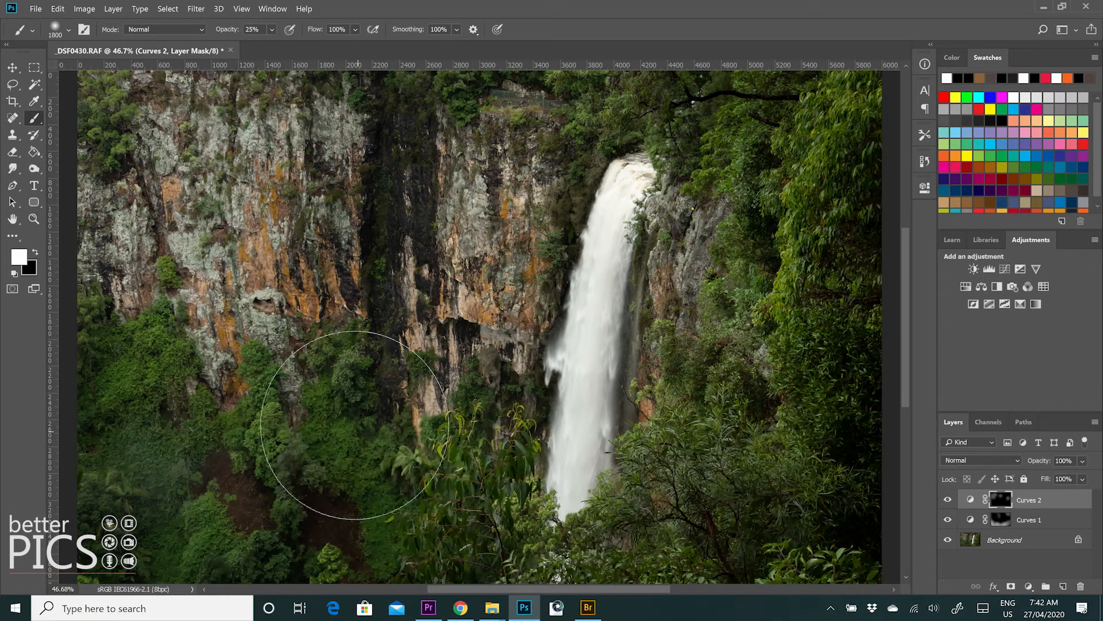
{"action": "left_click", "coordinate": [313, 403]}
{"action": "mouse_move", "coordinate": [179, 410]}
{"action": "left_mouse_down"}
{"action": "mouse_move", "coordinate": [111, 389]}
{"action": "mouse_move", "coordinate": [160, 406]}
{"action": "mouse_move", "coordinate": [247, 480]}
{"action": "mouse_move", "coordinate": [311, 512]}
{"action": "mouse_move", "coordinate": [345, 503]}
{"action": "mouse_move", "coordinate": [334, 505]}
{"action": "mouse_move", "coordinate": [371, 440]}
{"action": "left_mouse_up"}
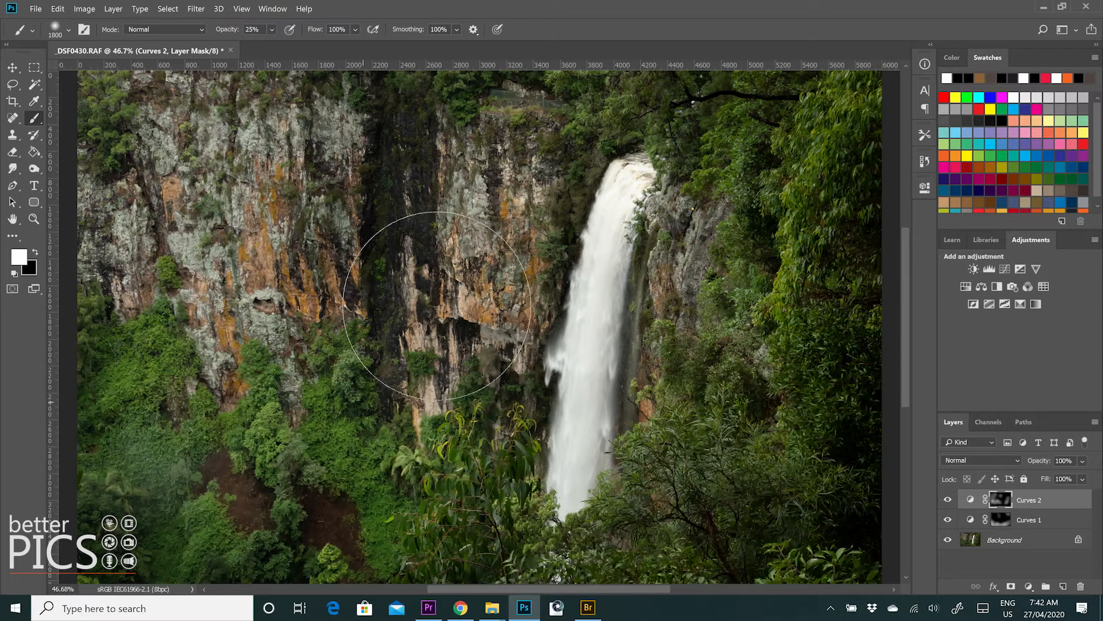
{"action": "mouse_move", "coordinate": [390, 117]}
{"action": "left_mouse_down"}
{"action": "mouse_move", "coordinate": [374, 143]}
{"action": "mouse_move", "coordinate": [377, 279]}
{"action": "left_mouse_up"}
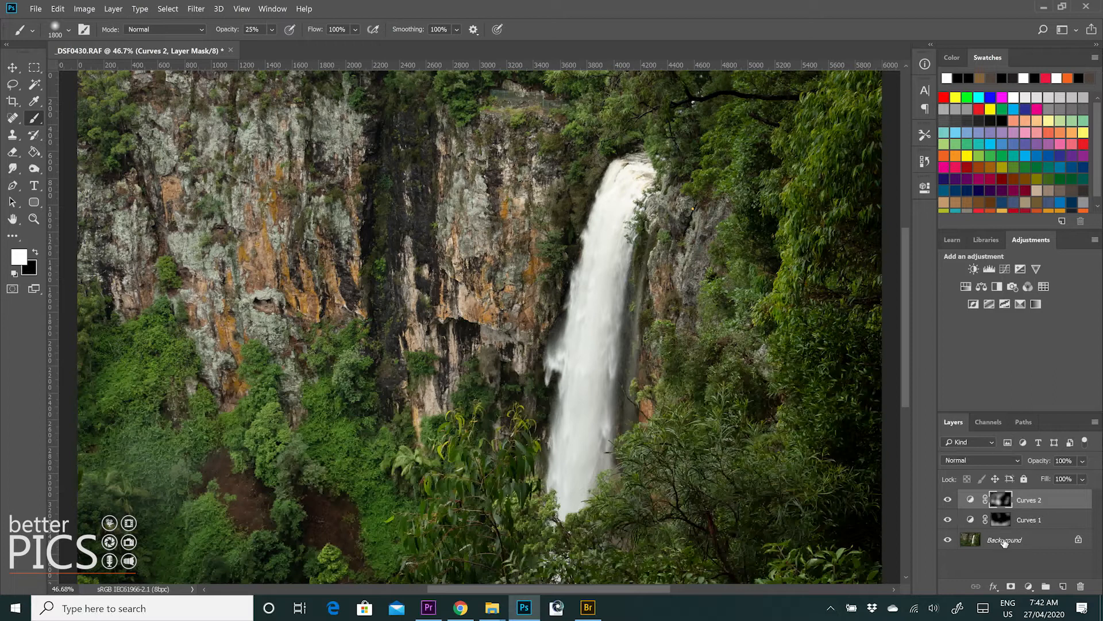
Step: Add a Curves layer above Curves 1, lowering the white endpoint and upper part of its RGB curve to tone down the waterfall's highlights
{"action": "left_click", "coordinate": [1003, 521]}
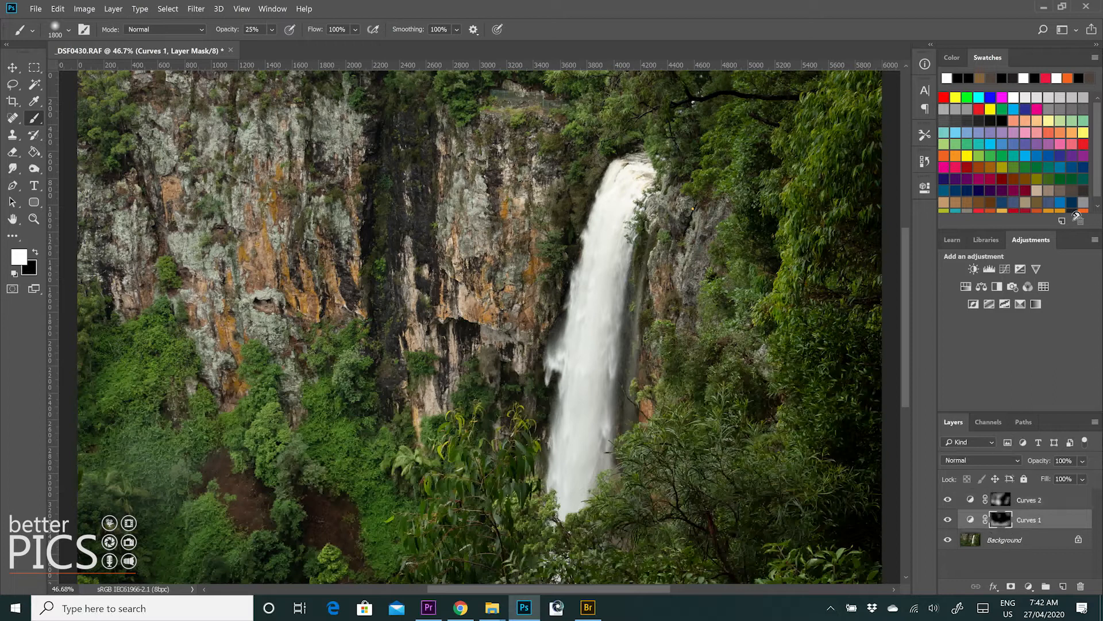
{"action": "left_click", "coordinate": [1005, 270]}
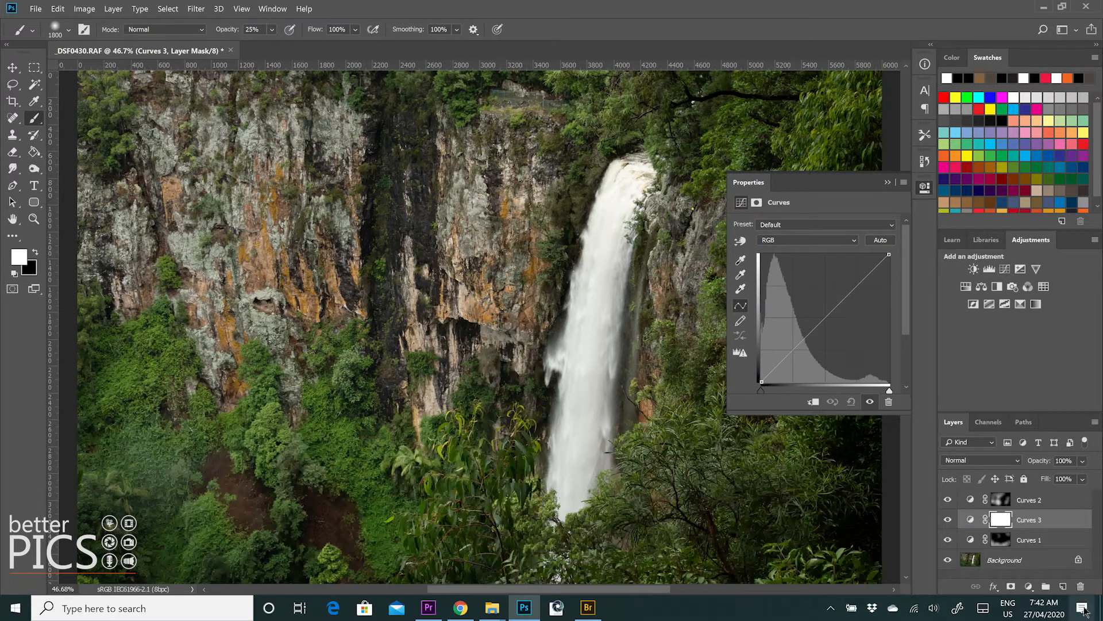
{"action": "left_click", "coordinate": [823, 318]}
{"action": "mouse_move", "coordinate": [822, 318]}
{"action": "left_mouse_down"}
{"action": "mouse_move", "coordinate": [839, 323]}
{"action": "mouse_move", "coordinate": [813, 302]}
{"action": "mouse_move", "coordinate": [829, 314]}
{"action": "left_mouse_up"}
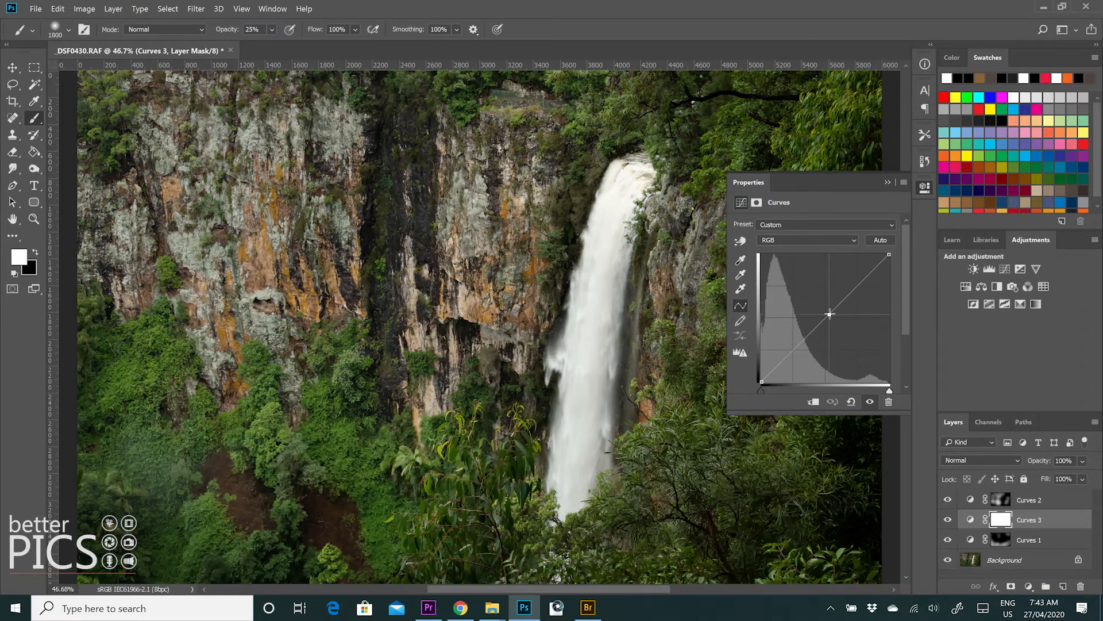
{"action": "left_click_drag", "start_coordinate": [830, 314], "coordinate": [911, 229]}
{"action": "left_click_drag", "start_coordinate": [889, 256], "coordinate": [898, 268]}
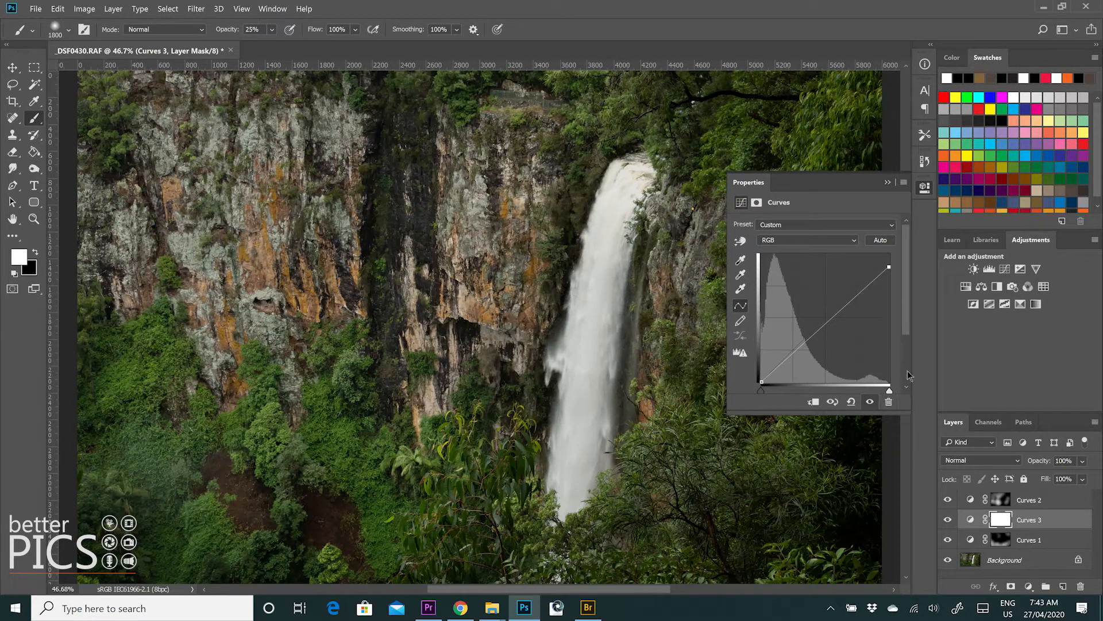
{"action": "left_click", "coordinate": [872, 285]}
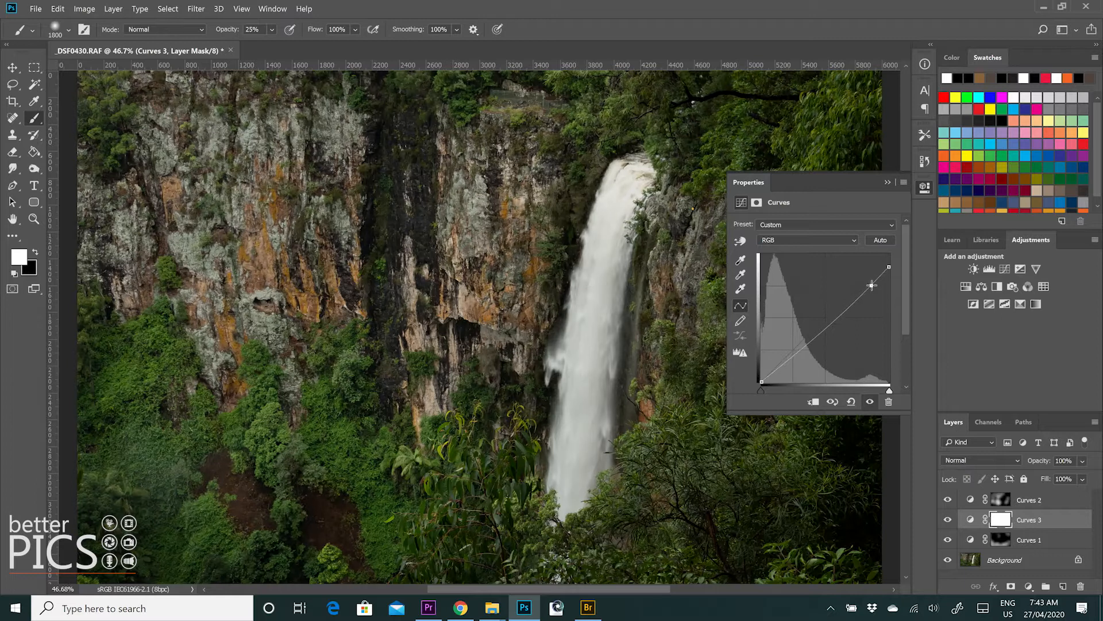
{"action": "left_click_drag", "start_coordinate": [885, 266], "coordinate": [888, 264]}
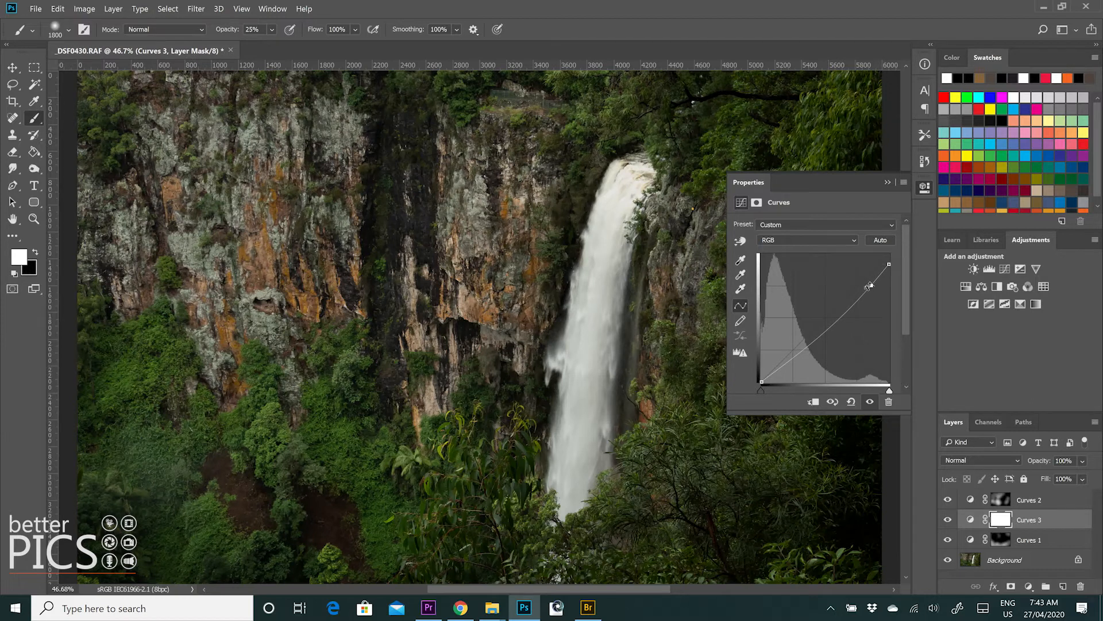
{"action": "left_click", "coordinate": [922, 192]}
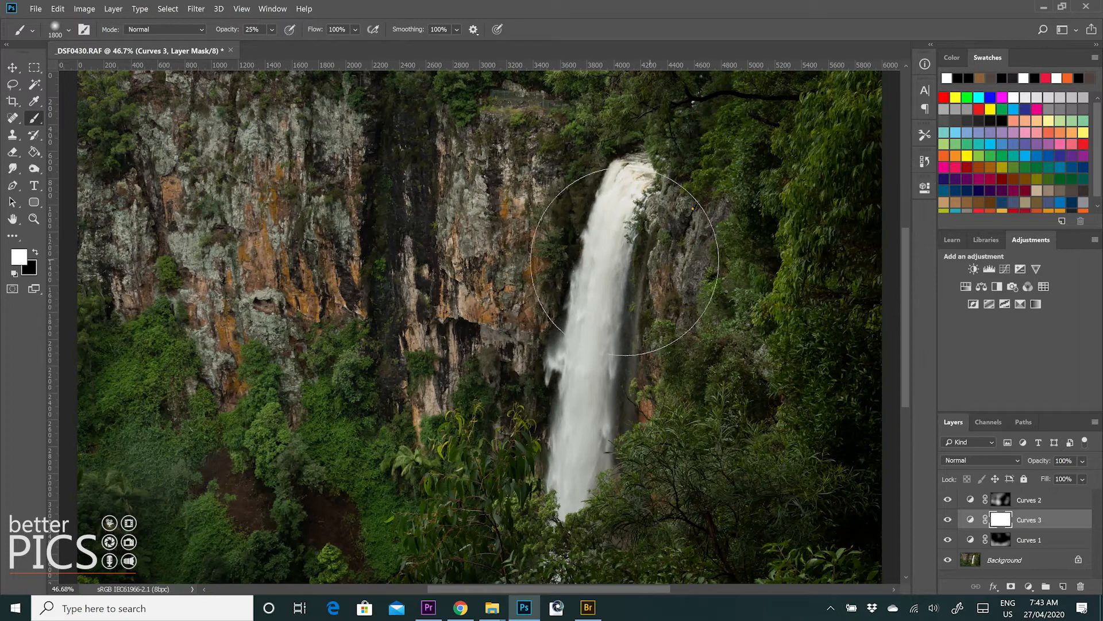
Step: Inspect the waterfall up close with the highlight curve applied, and invert the Curves 3 mask to black
{"action": "left_click_drag", "start_coordinate": [619, 266], "coordinate": [657, 191]}
{"action": "left_click_drag", "start_coordinate": [661, 394], "coordinate": [670, 213]}
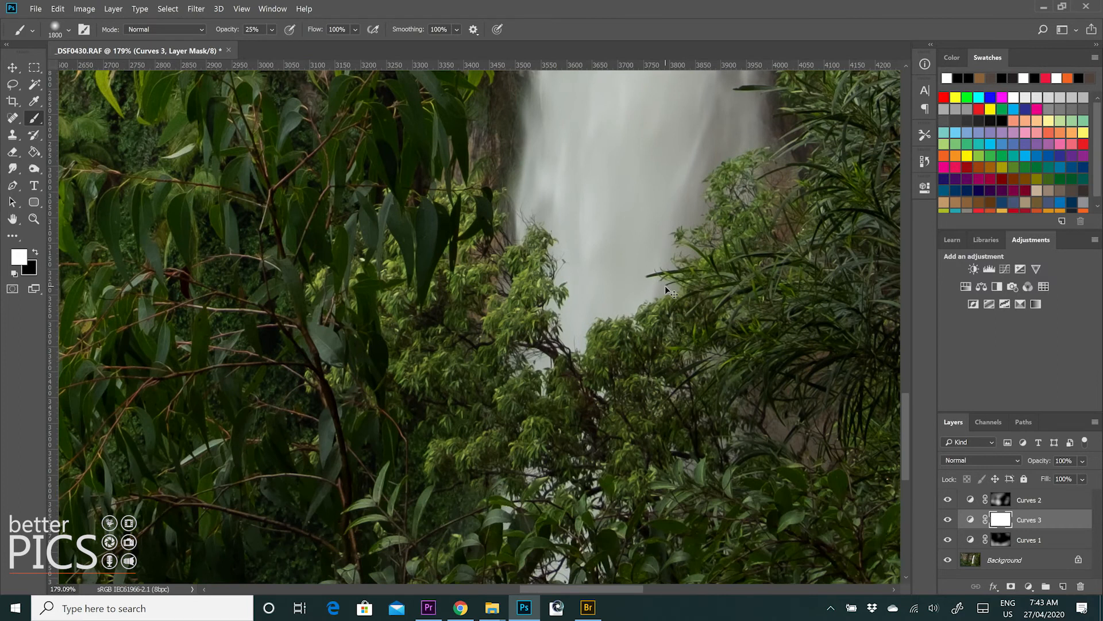
{"action": "key", "text": "ctrl+0"}
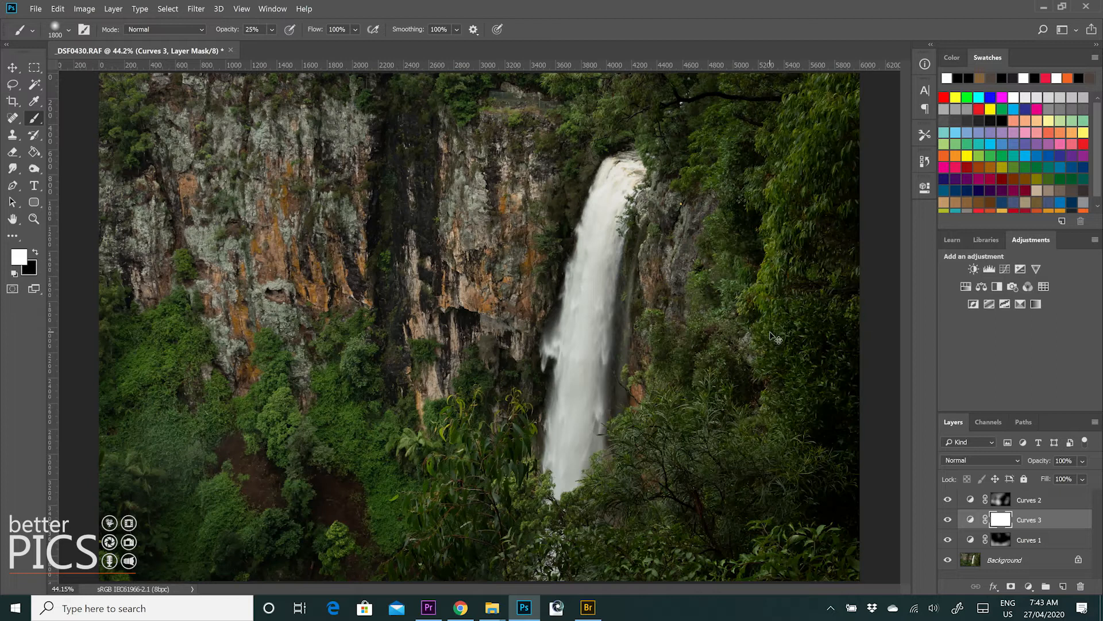
{"action": "key", "text": "ctrl+i"}
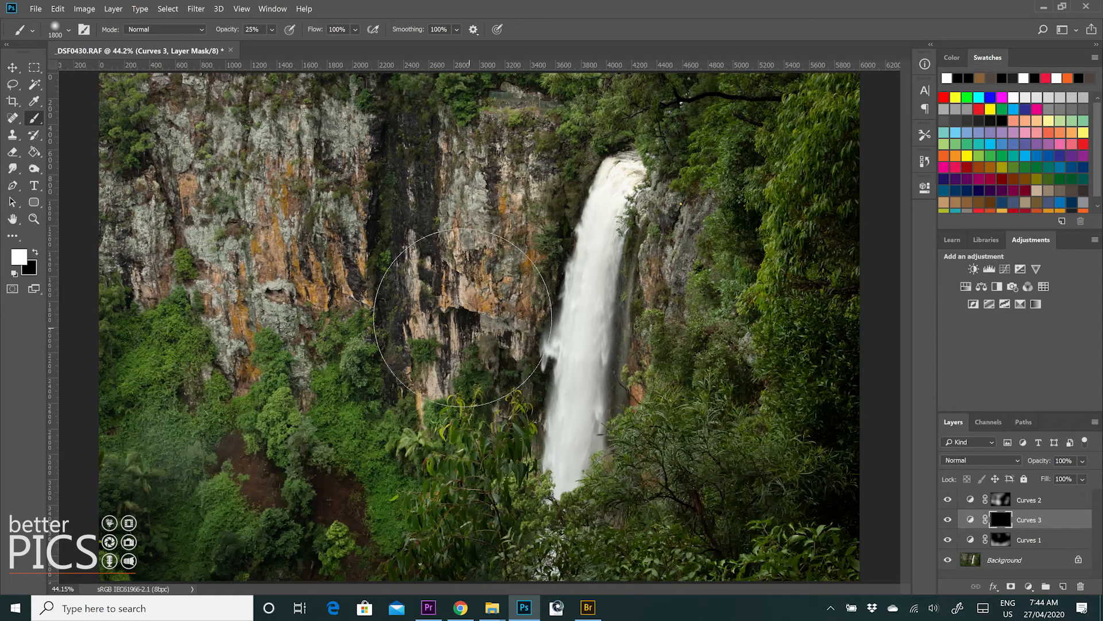
Step: Paint white along the waterfall on the Curves 3 mask with a 500 px brush at 100% opacity
{"action": "key", "text": "bracketleft"}
{"action": "key", "text": "bracketleft"}
{"action": "key", "text": "bracketleft"}
{"action": "key", "text": "bracketleft"}
{"action": "key", "text": "bracketleft"}
{"action": "key", "text": "bracketleft"}
{"action": "key", "text": "bracketleft"}
{"action": "key", "text": "bracketleft"}
{"action": "key", "text": "bracketleft"}
{"action": "key", "text": "bracketleft"}
{"action": "key", "text": "bracketleft"}
{"action": "key", "text": "bracketleft"}
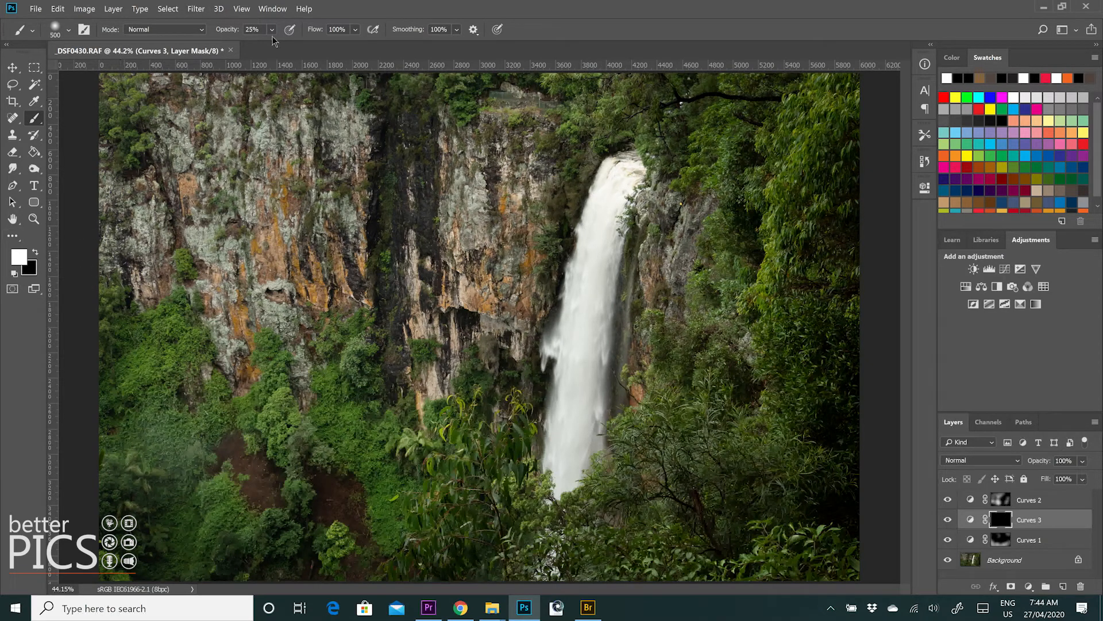
{"action": "left_click_drag", "start_coordinate": [229, 33], "coordinate": [304, 31]}
{"action": "mouse_move", "coordinate": [547, 198]}
{"action": "left_mouse_down"}
{"action": "mouse_move", "coordinate": [625, 179]}
{"action": "mouse_move", "coordinate": [608, 204]}
{"action": "mouse_move", "coordinate": [580, 336]}
{"action": "mouse_move", "coordinate": [566, 489]}
{"action": "left_mouse_up"}
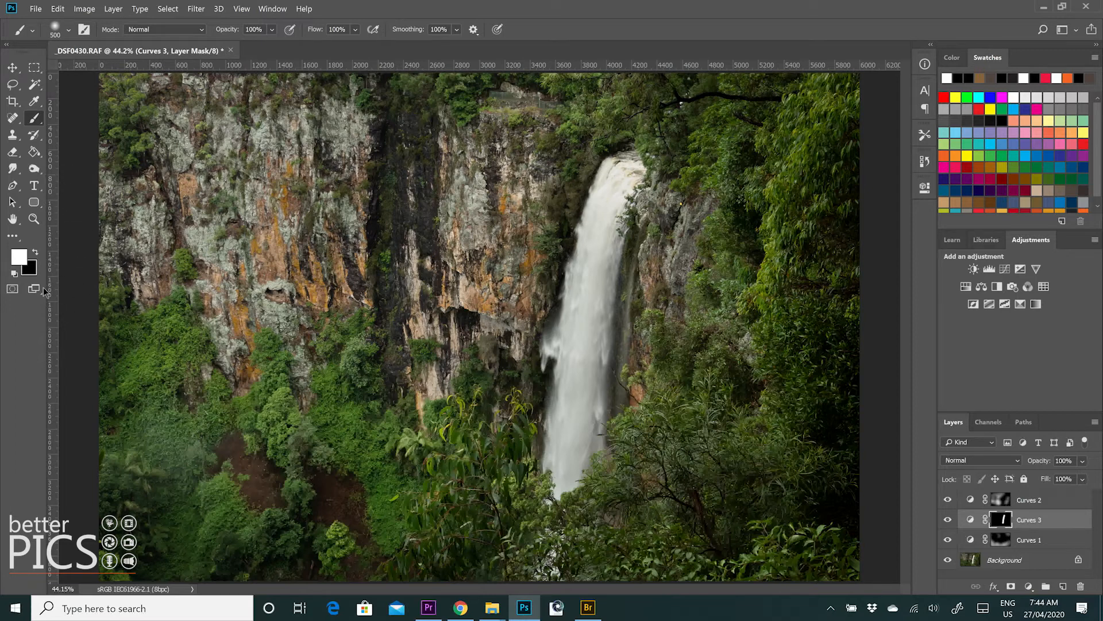
Step: Paint black at 51% opacity over parts of the waterfall on the Curves 3 mask to reduce the darkening
{"action": "key", "text": "x"}
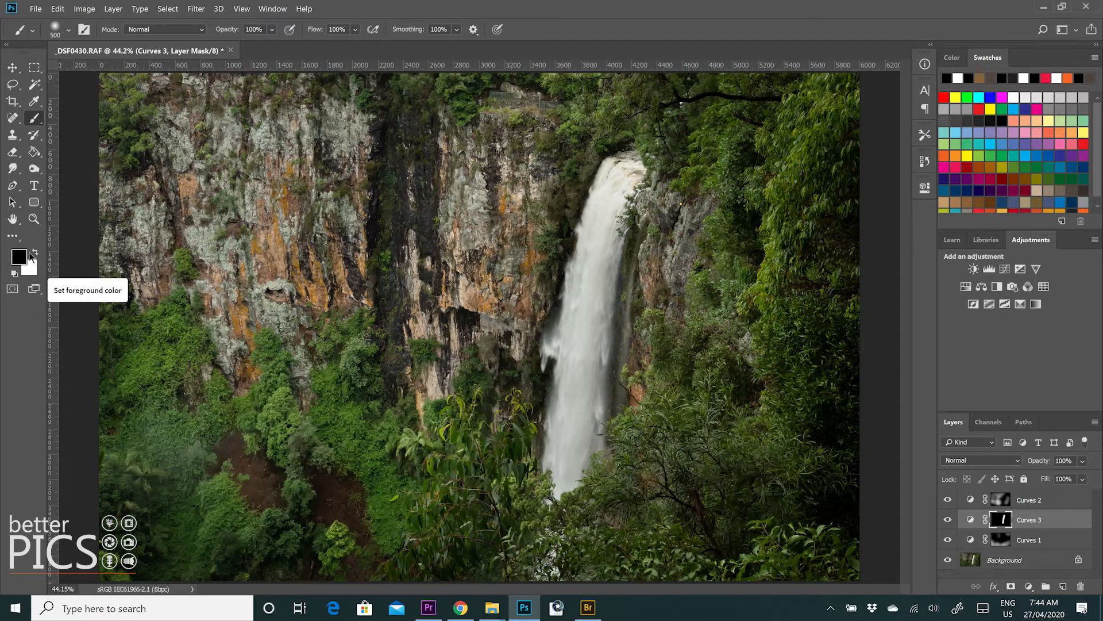
{"action": "left_click_drag", "start_coordinate": [225, 35], "coordinate": [197, 31]}
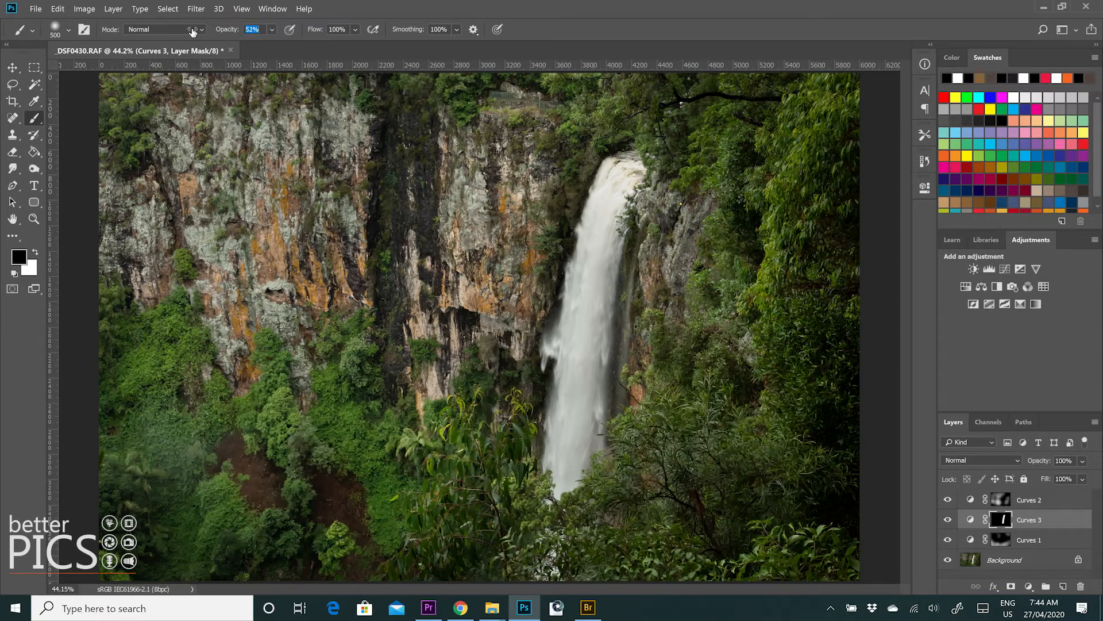
{"action": "mouse_move", "coordinate": [614, 193]}
{"action": "left_mouse_down"}
{"action": "mouse_move", "coordinate": [586, 255]}
{"action": "mouse_move", "coordinate": [572, 426]}
{"action": "mouse_move", "coordinate": [582, 440]}
{"action": "mouse_move", "coordinate": [632, 259]}
{"action": "mouse_move", "coordinate": [603, 365]}
{"action": "left_mouse_up"}
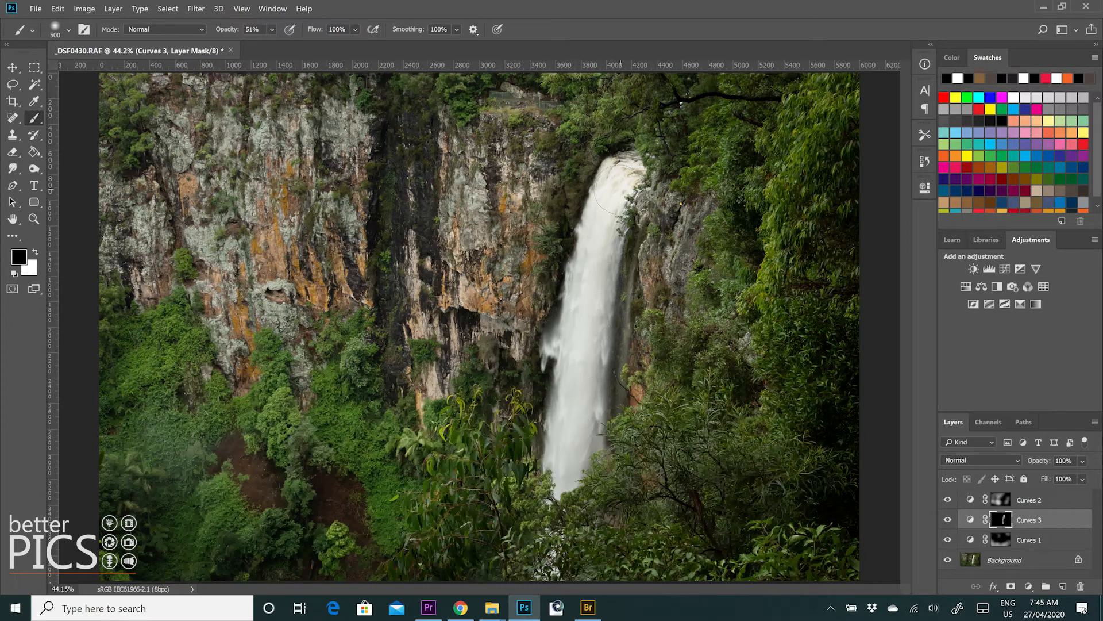
Step: Examine the mask and curve of the Curves 3 layer and the curve of the Curves 2 layer
{"action": "double_click", "coordinate": [1005, 522]}
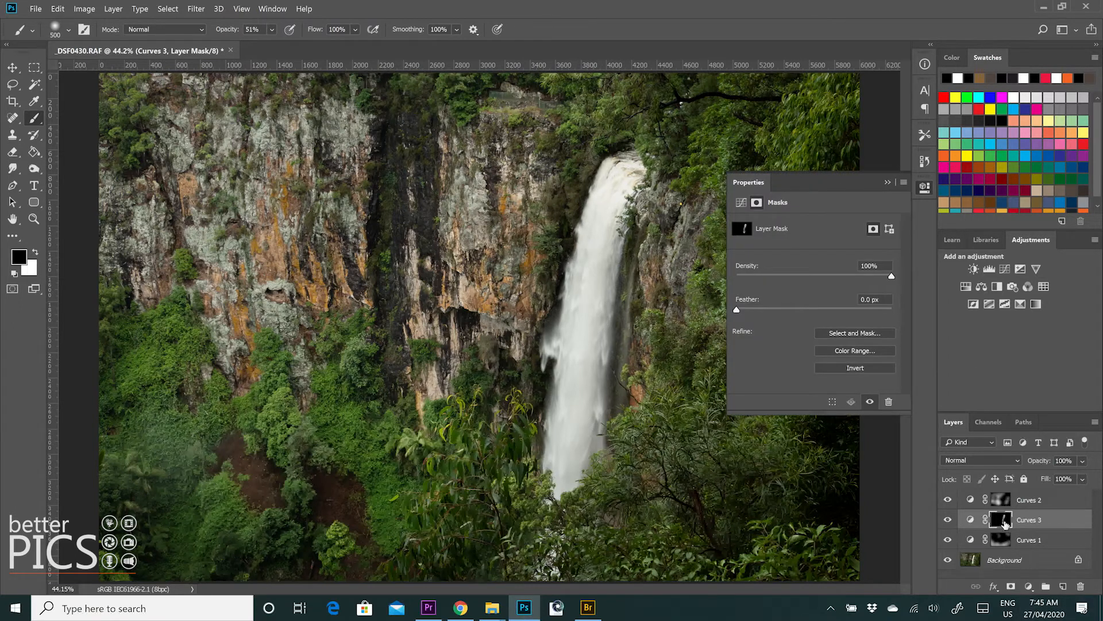
{"action": "left_click", "coordinate": [970, 521]}
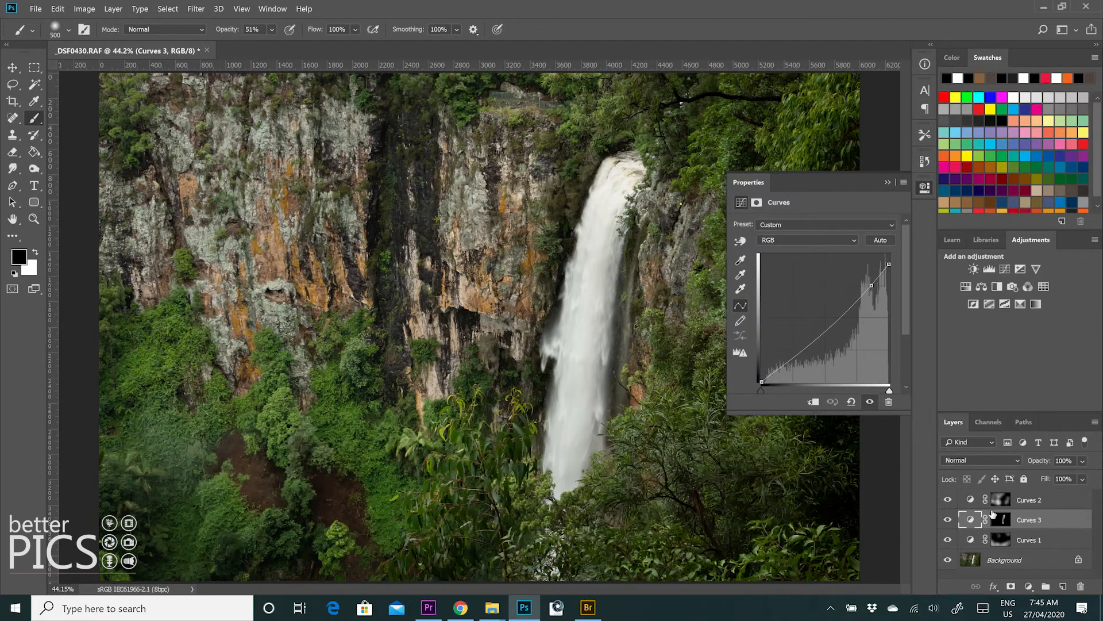
{"action": "left_click", "coordinate": [974, 501]}
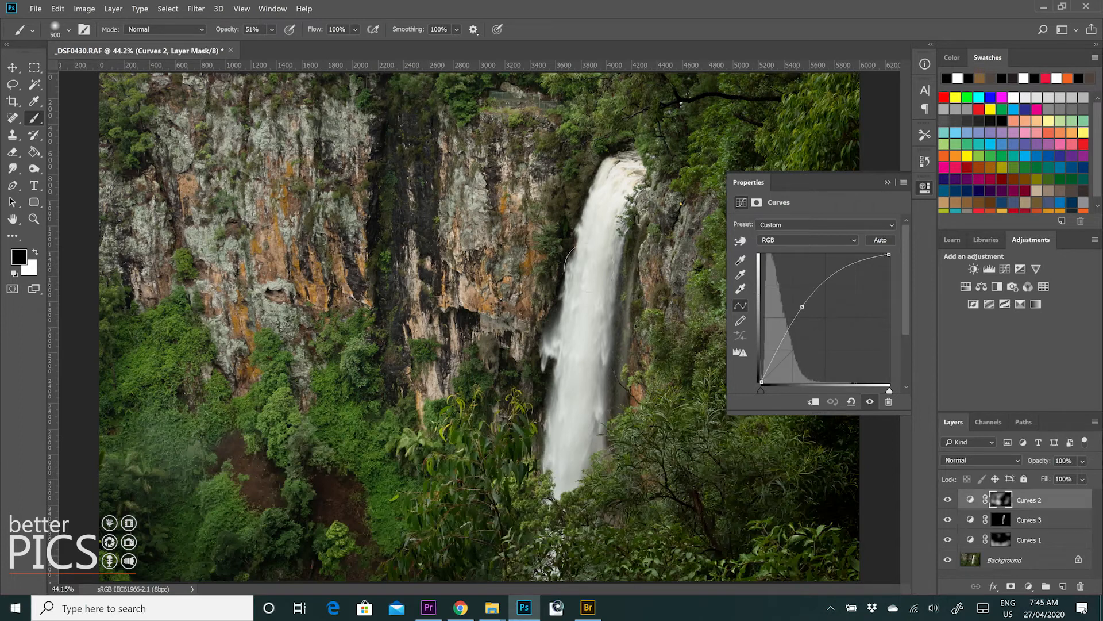
{"action": "left_click", "coordinate": [925, 188]}
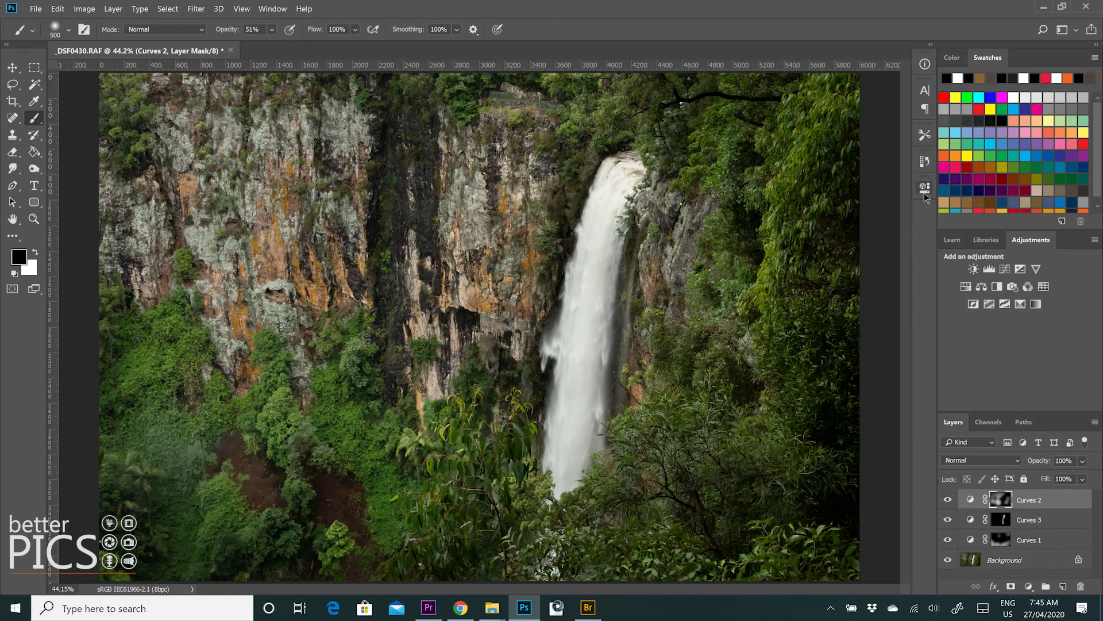
Step: Paint white at 25% opacity with a 2400 px brush over the cliff face left of the waterfall on the Curves 2 mask
{"action": "key", "text": "x"}
{"action": "key", "text": "3"}
{"action": "key", "text": "1"}
{"action": "left_click_drag", "start_coordinate": [204, 29], "coordinate": [200, 31]}
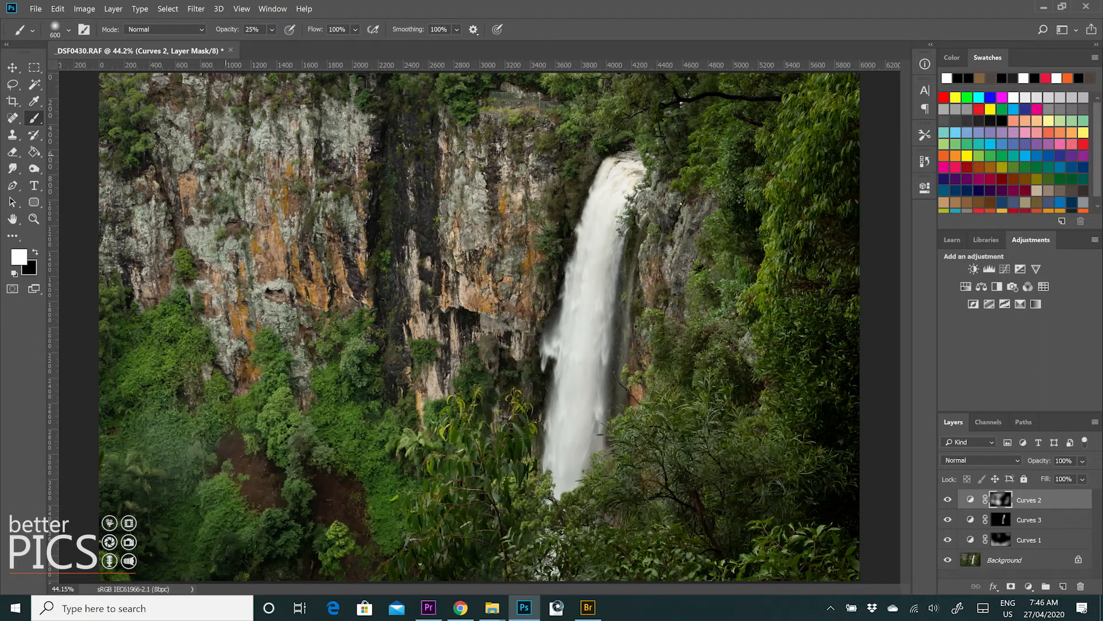
{"action": "key", "text": "bracketright"}
{"action": "key", "text": "bracketright"}
{"action": "key", "text": "bracketright"}
{"action": "key", "text": "bracketright"}
{"action": "key", "text": "bracketright"}
{"action": "key", "text": "bracketright"}
{"action": "key", "text": "bracketright"}
{"action": "key", "text": "bracketright"}
{"action": "key", "text": "bracketright"}
{"action": "key", "text": "bracketright"}
{"action": "left_click", "coordinate": [266, 193]}
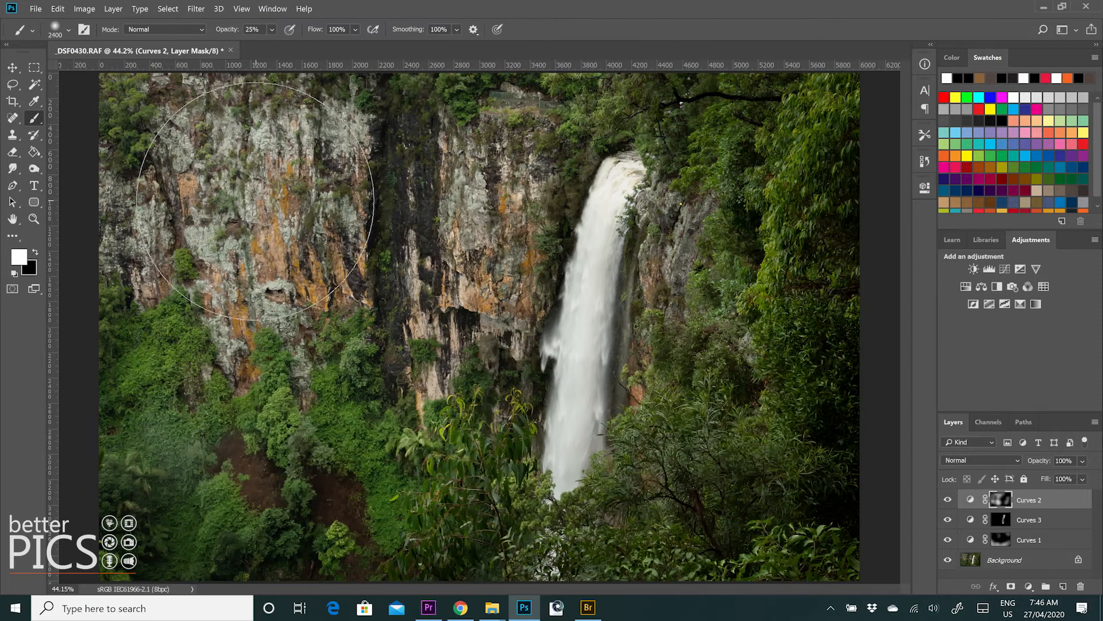
{"action": "left_click", "coordinate": [268, 236]}
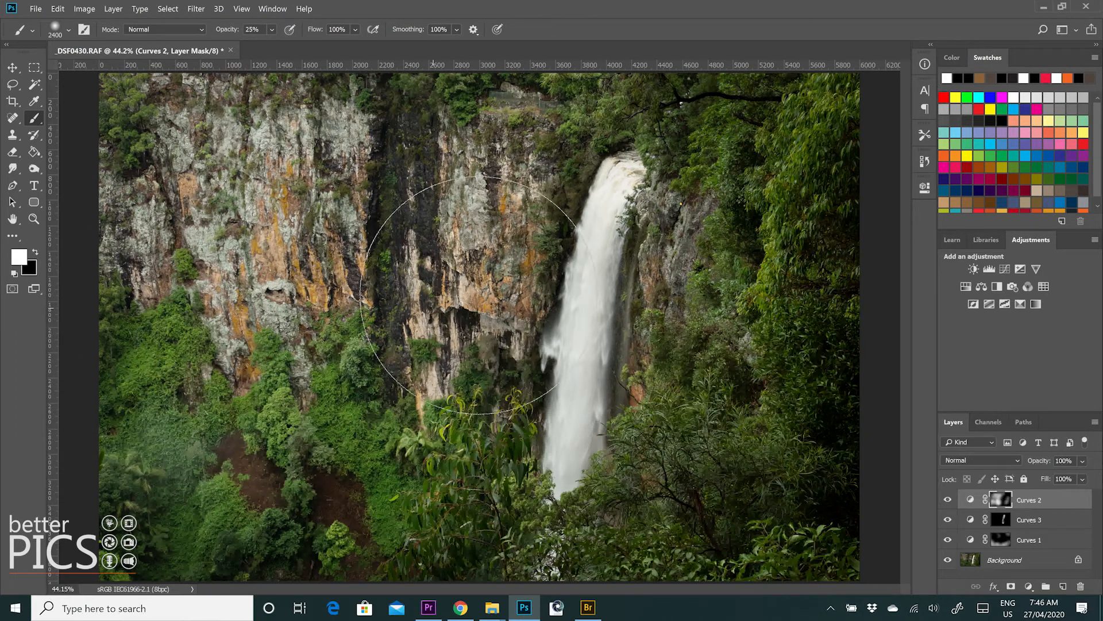
Step: Add a Curves adjustment layer above Curves 2 and shape a contrast S-curve with lowered shadows and raised highlights
{"action": "left_click", "coordinate": [1005, 268]}
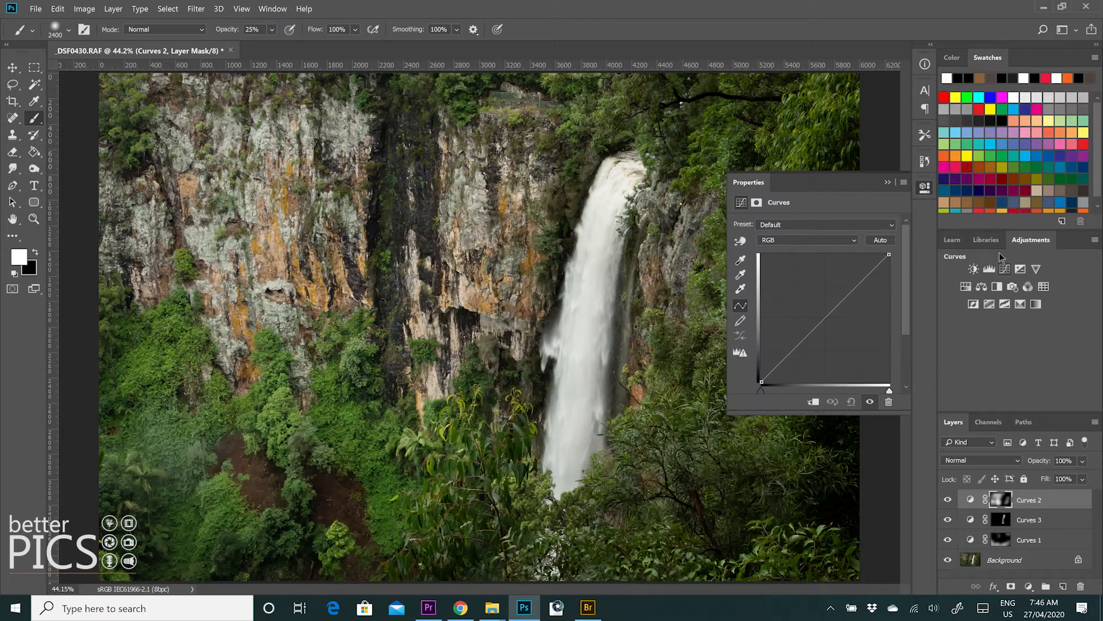
{"action": "left_click", "coordinate": [793, 358]}
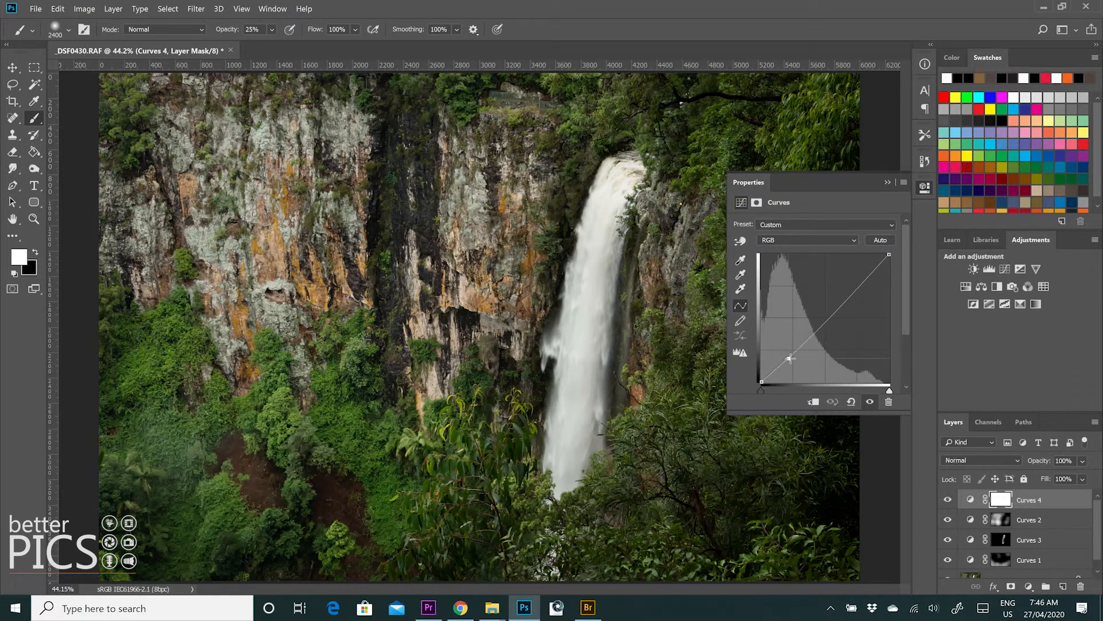
{"action": "left_click_drag", "start_coordinate": [844, 307], "coordinate": [838, 305]}
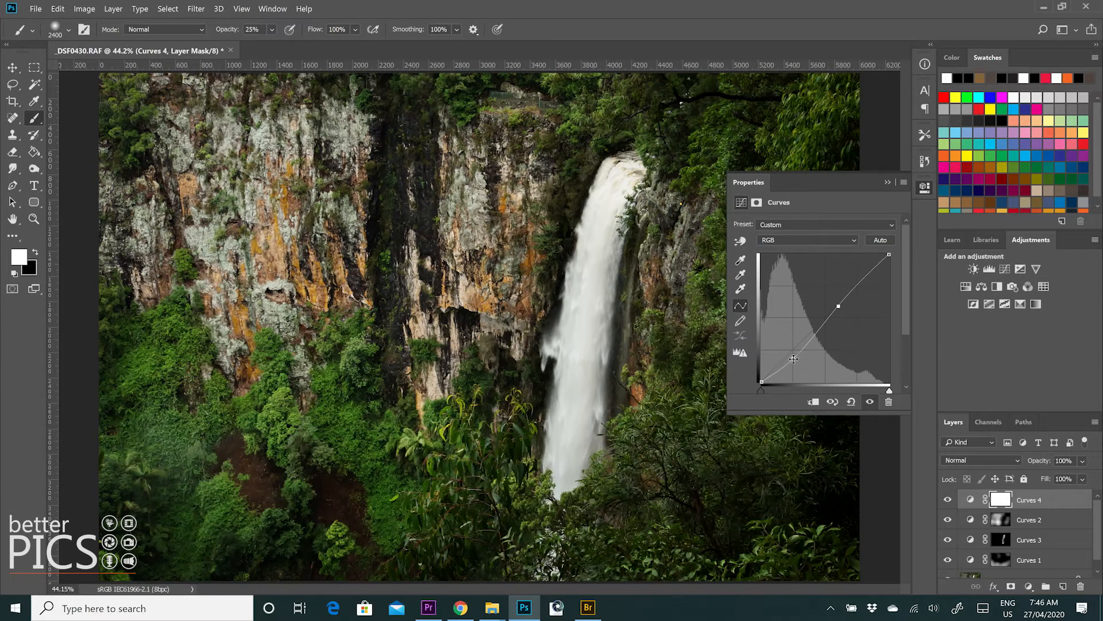
{"action": "left_click_drag", "start_coordinate": [794, 358], "coordinate": [802, 348]}
{"action": "left_click_drag", "start_coordinate": [838, 305], "coordinate": [848, 293]}
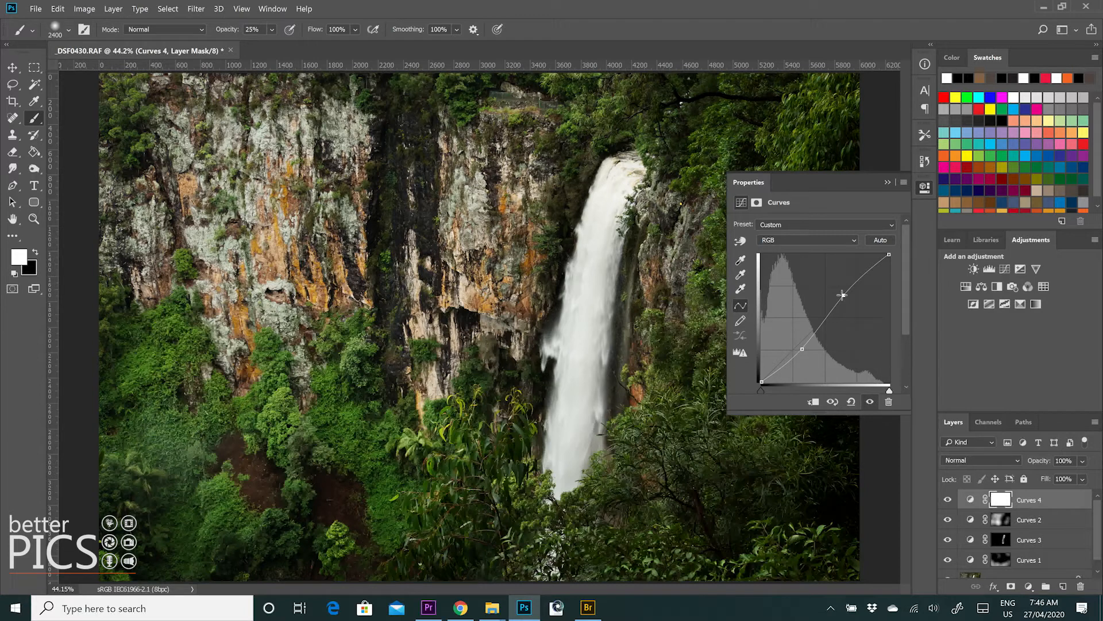
{"action": "left_click_drag", "start_coordinate": [841, 295], "coordinate": [844, 291]}
Step: Compare the photo with and without the contrast curve, and invert the Curves 4 mask to black
{"action": "left_click", "coordinate": [946, 500]}
{"action": "left_click", "coordinate": [946, 500]}
{"action": "left_click", "coordinate": [946, 502]}
{"action": "left_click", "coordinate": [947, 501]}
{"action": "key", "text": "ctrl+i"}
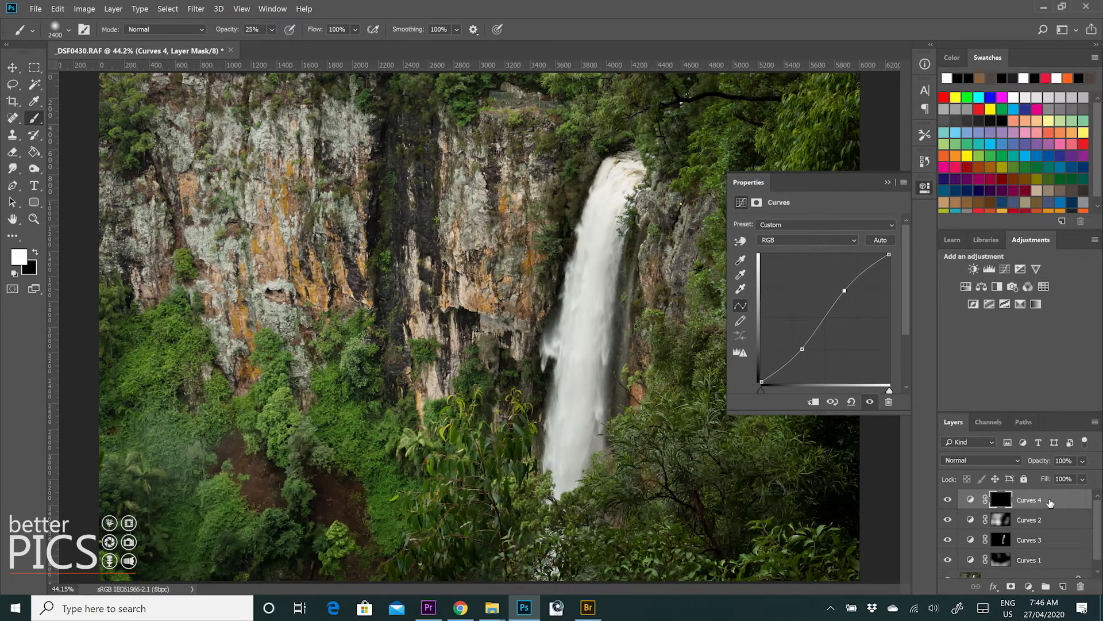
{"action": "left_click", "coordinate": [925, 187]}
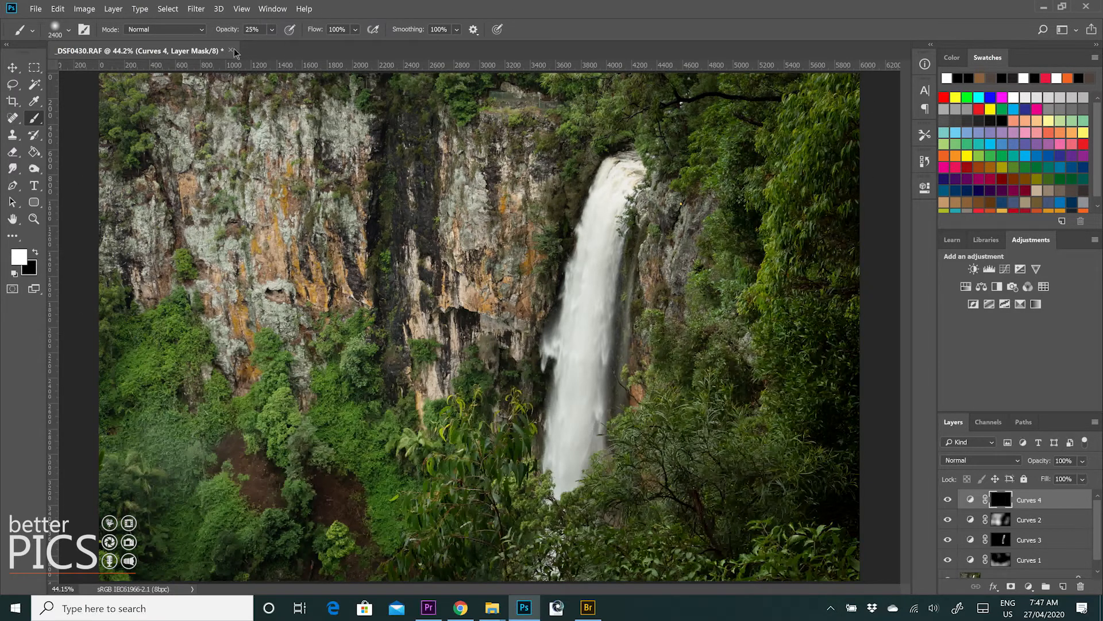
Step: Paint white at 11% opacity with a 2400 px brush over the rock face on the Curves 4 mask
{"action": "left_click_drag", "start_coordinate": [236, 31], "coordinate": [227, 32]}
{"action": "double_click", "coordinate": [972, 500]}
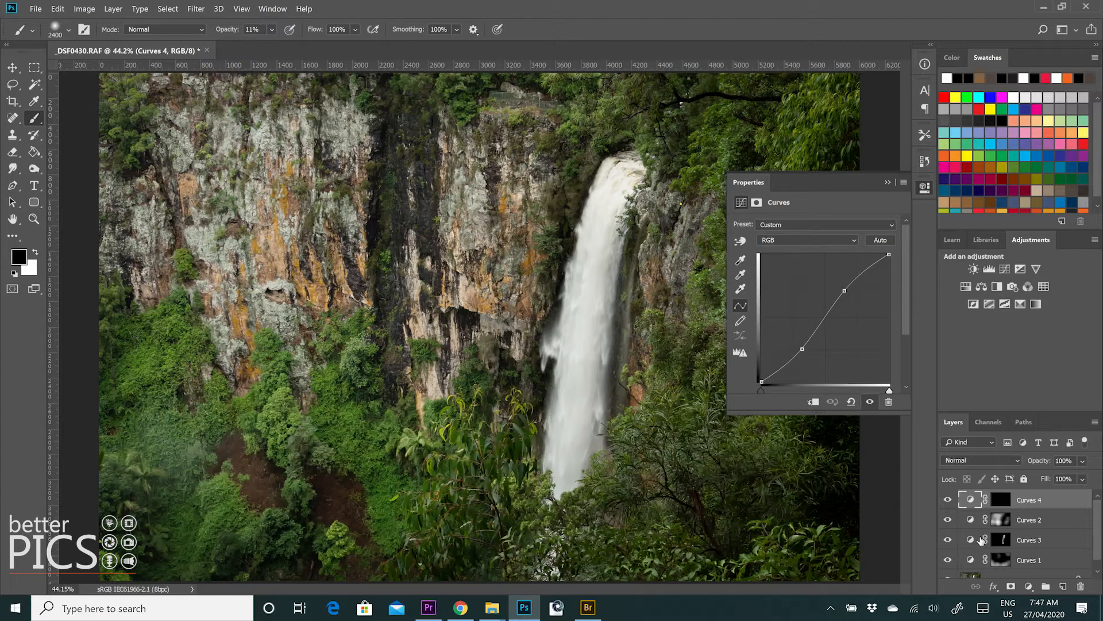
{"action": "left_click", "coordinate": [925, 189]}
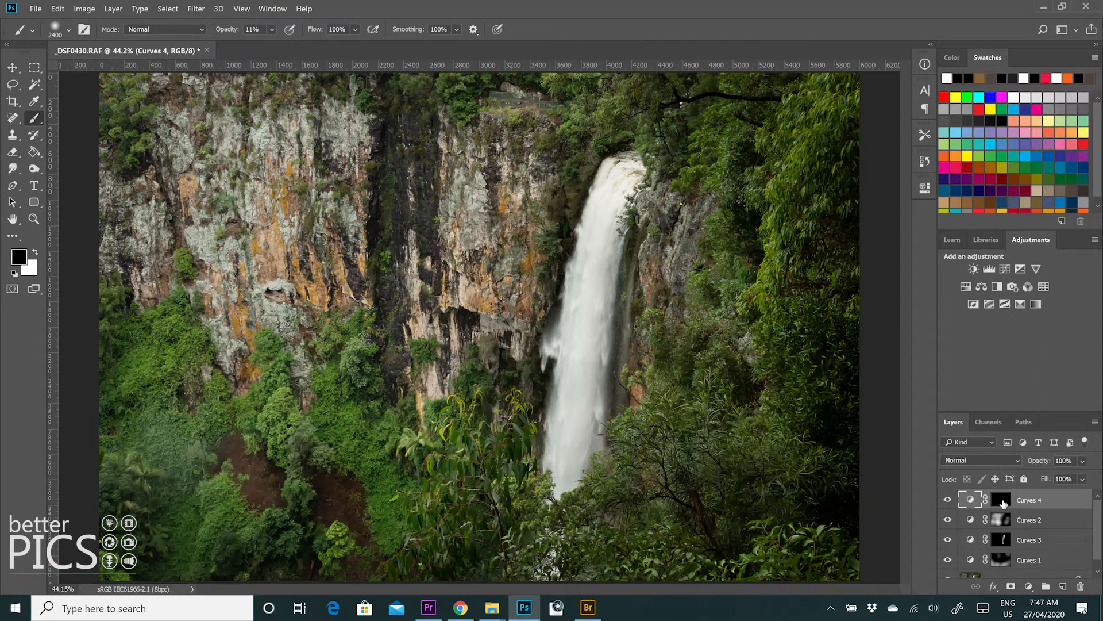
{"action": "left_click", "coordinate": [1000, 500]}
{"action": "key", "text": "x"}
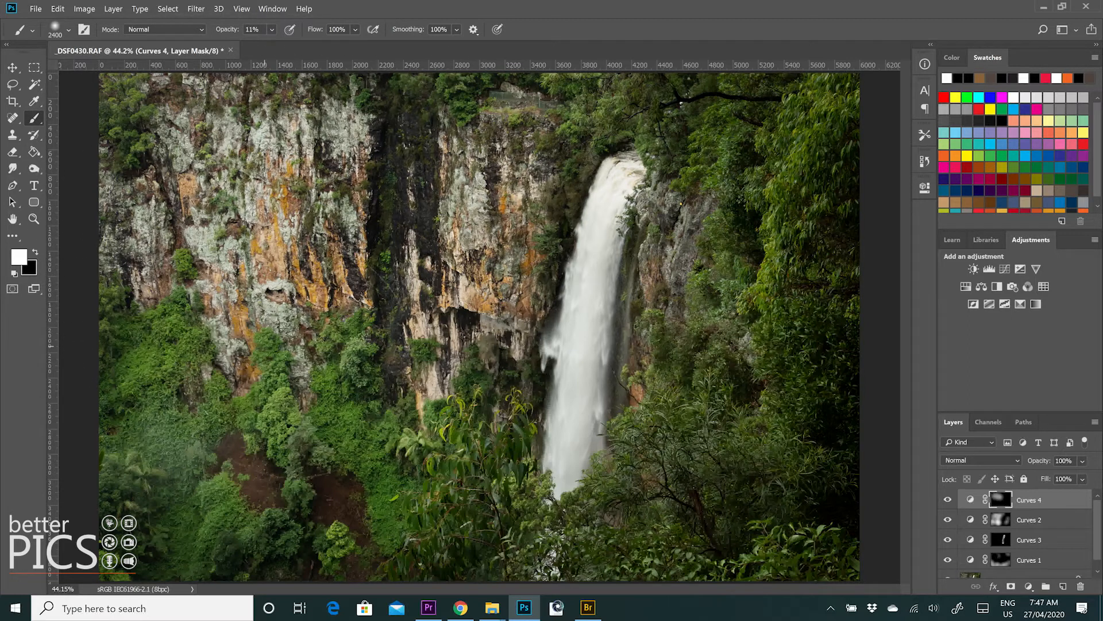
Step: Reduce the brush to 1600 px and paint more white over the rocks on the Curves 4 mask
{"action": "key", "text": "bracketleft"}
{"action": "key", "text": "bracketleft"}
{"action": "key", "text": "bracketleft"}
{"action": "key", "text": "bracketleft"}
{"action": "key", "text": "bracketleft"}
{"action": "key", "text": "bracketleft"}
{"action": "key", "text": "bracketleft"}
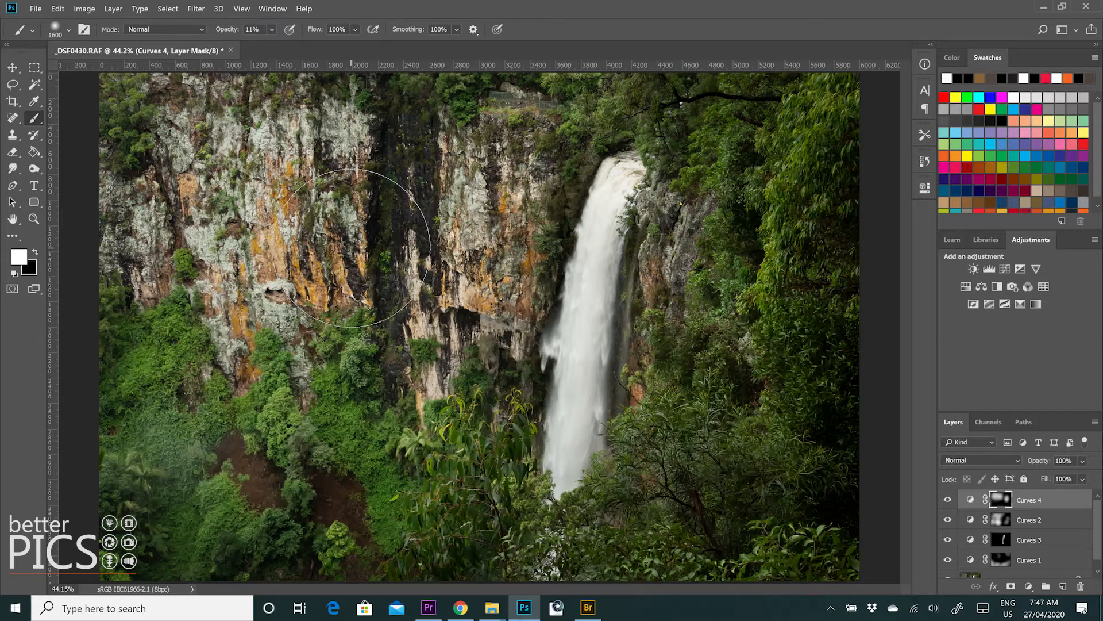
Step: Compare the rock face with the Curves 4 layer hidden and shown
{"action": "left_click", "coordinate": [971, 501]}
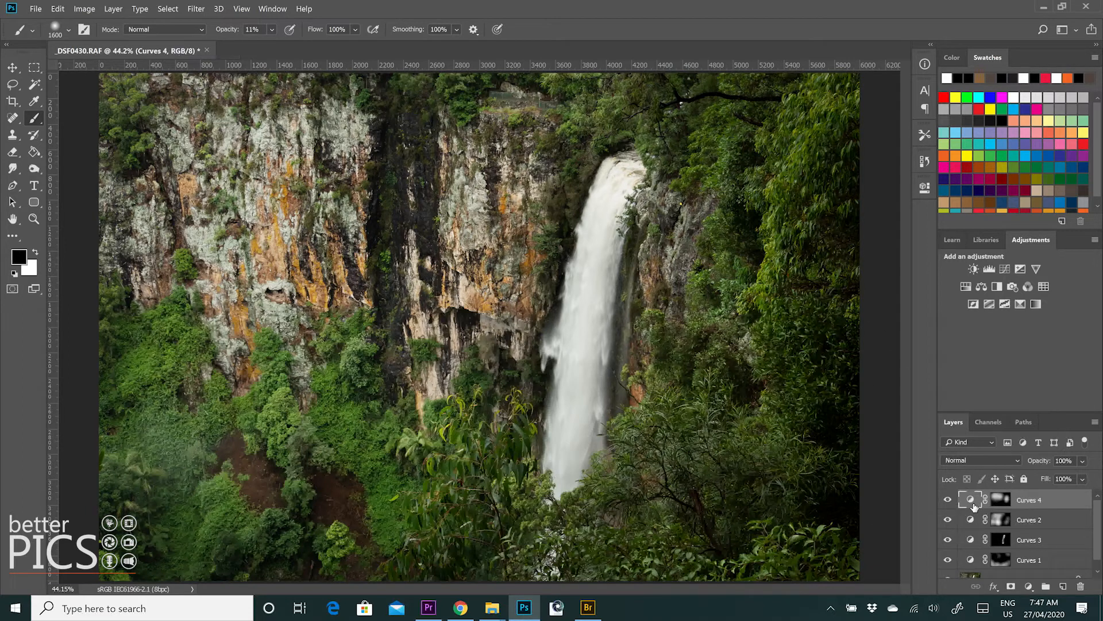
{"action": "left_click", "coordinate": [947, 501]}
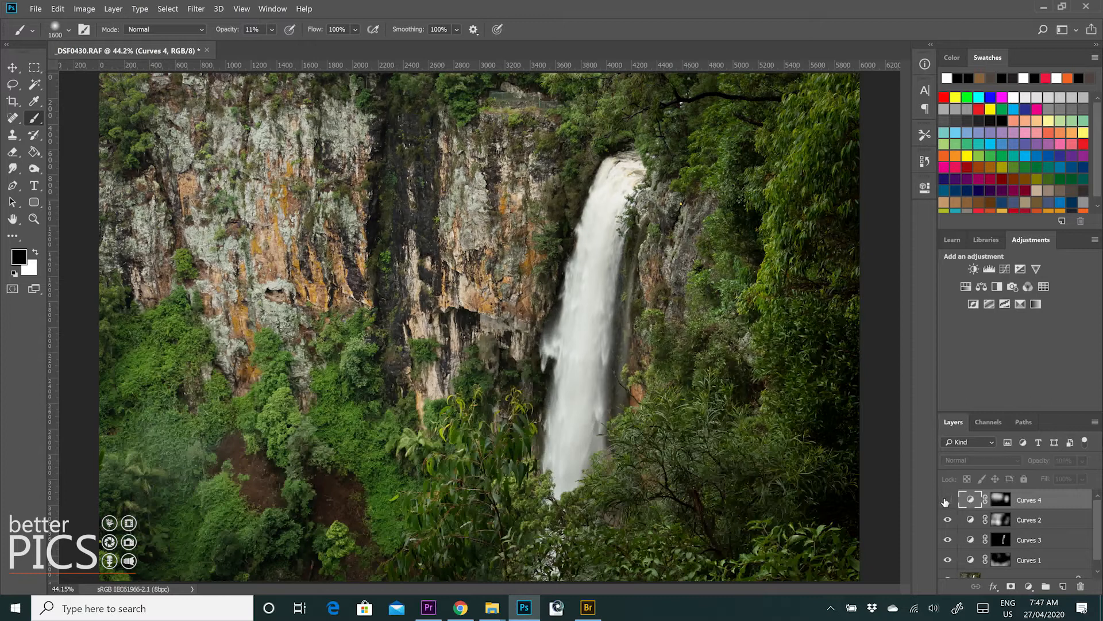
{"action": "left_click", "coordinate": [946, 501]}
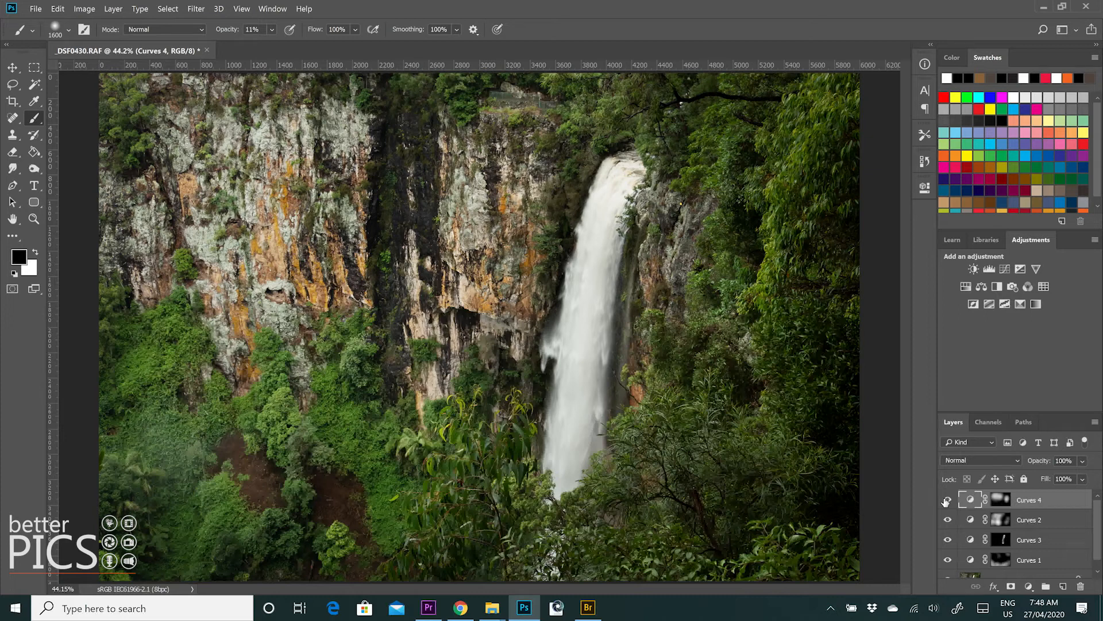
{"action": "left_click", "coordinate": [947, 500]}
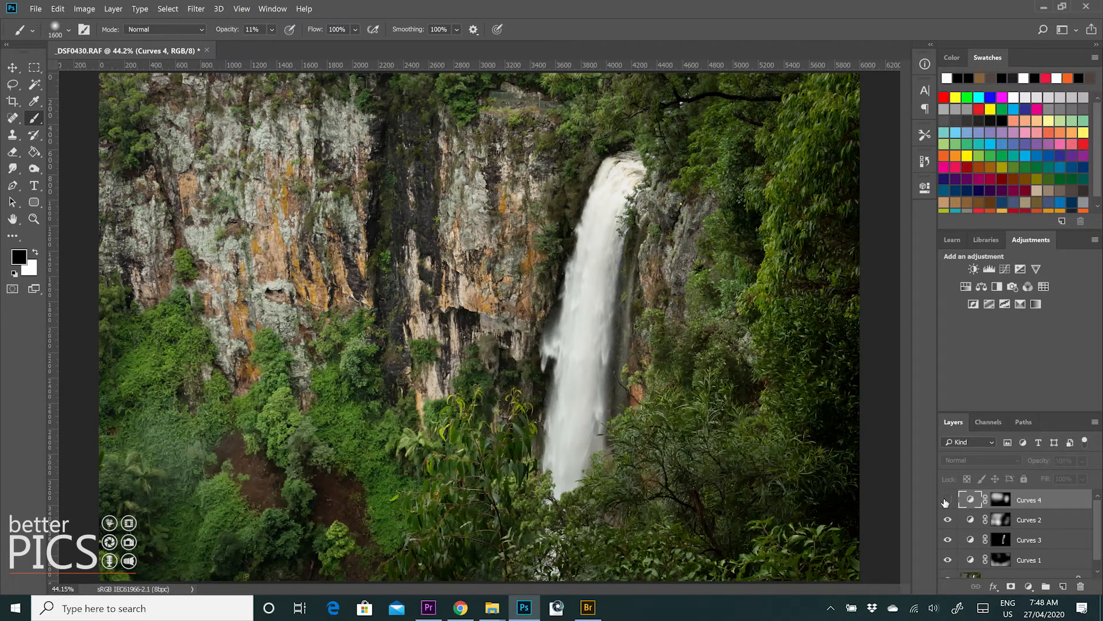
{"action": "left_click", "coordinate": [948, 500]}
{"action": "left_click", "coordinate": [949, 500]}
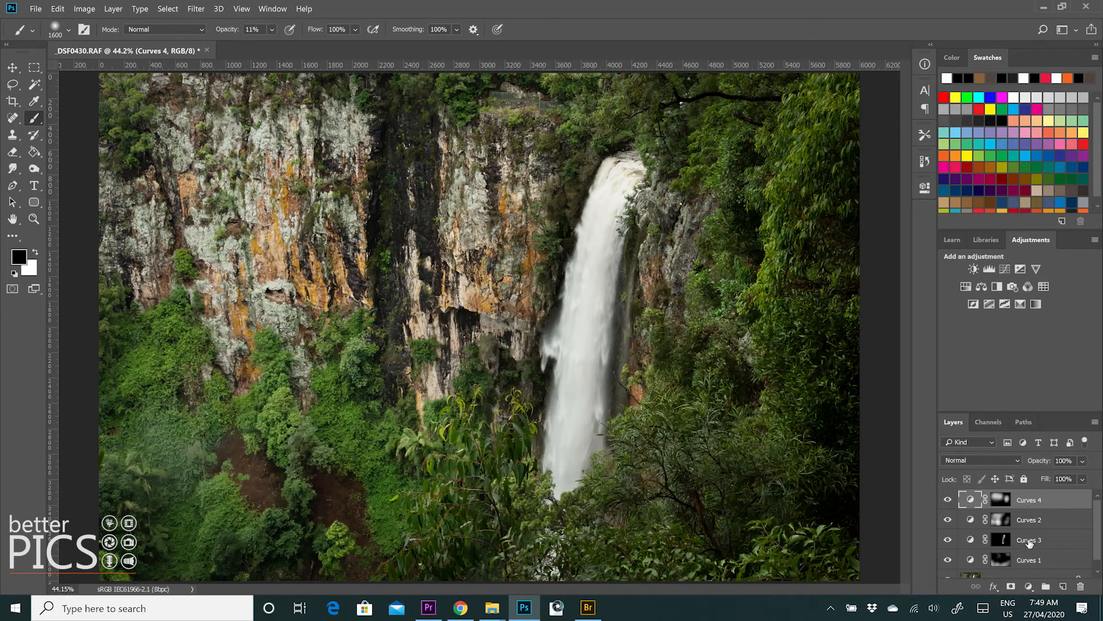
Step: Enlarge the layer list, then rename Curves 3 as Waterfall and Curves 4 as Rock Contrast
{"action": "left_click_drag", "start_coordinate": [1022, 410], "coordinate": [1022, 328]}
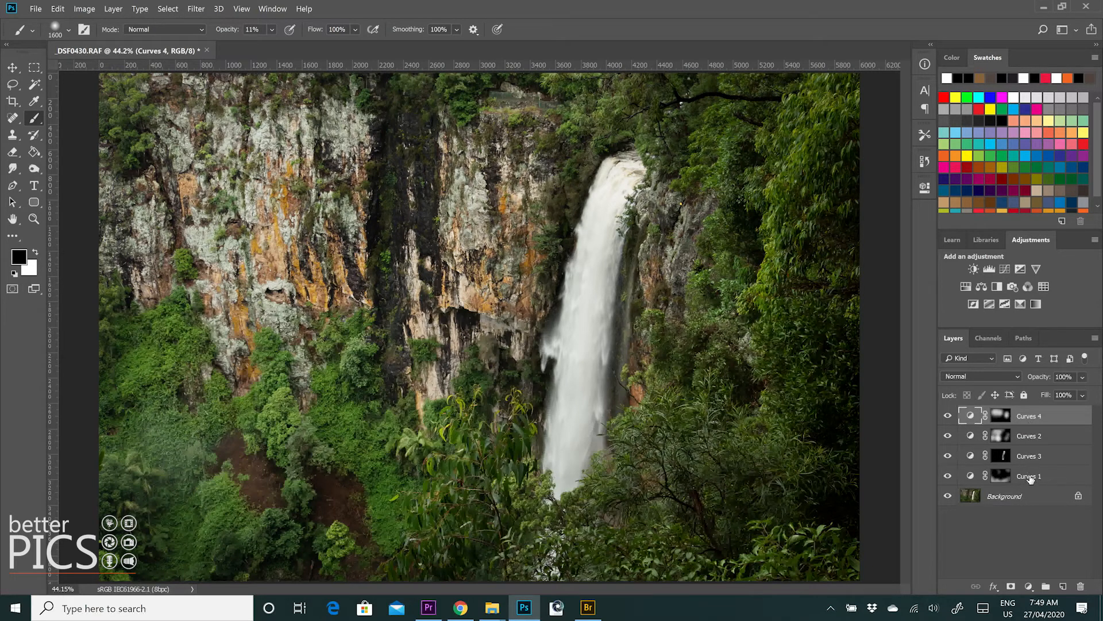
{"action": "left_click", "coordinate": [948, 459]}
{"action": "left_click", "coordinate": [948, 459]}
{"action": "double_click", "coordinate": [1026, 456]}
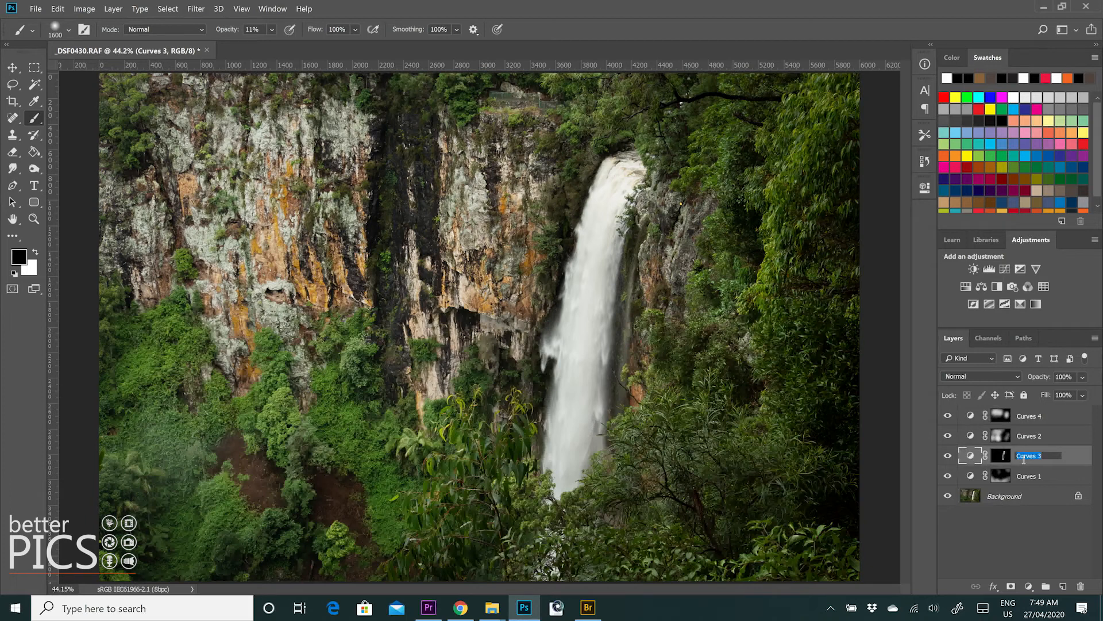
{"action": "type", "text": "Waterfall"}
{"action": "key", "text": "Return"}
{"action": "double_click", "coordinate": [1029, 416]}
{"action": "type", "text": "Rock Contrast"}
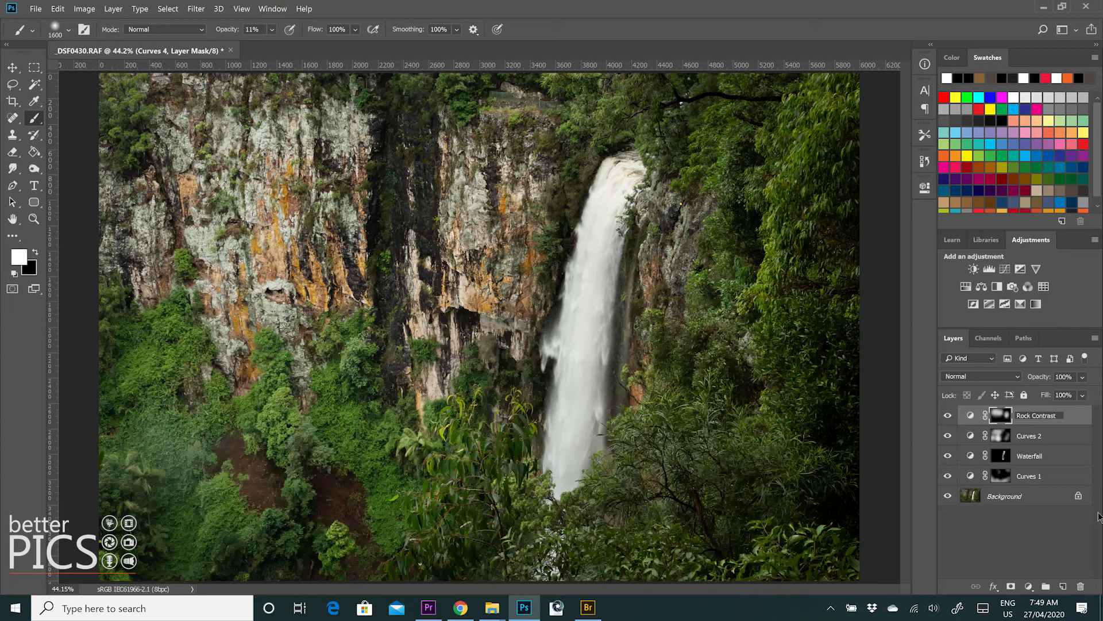
Step: Rename the Curves 2 layer as Increase Exp and the Curves 1 layer as Decrease Exp
{"action": "left_click", "coordinate": [1020, 439]}
{"action": "key", "text": "ctrl+comma"}
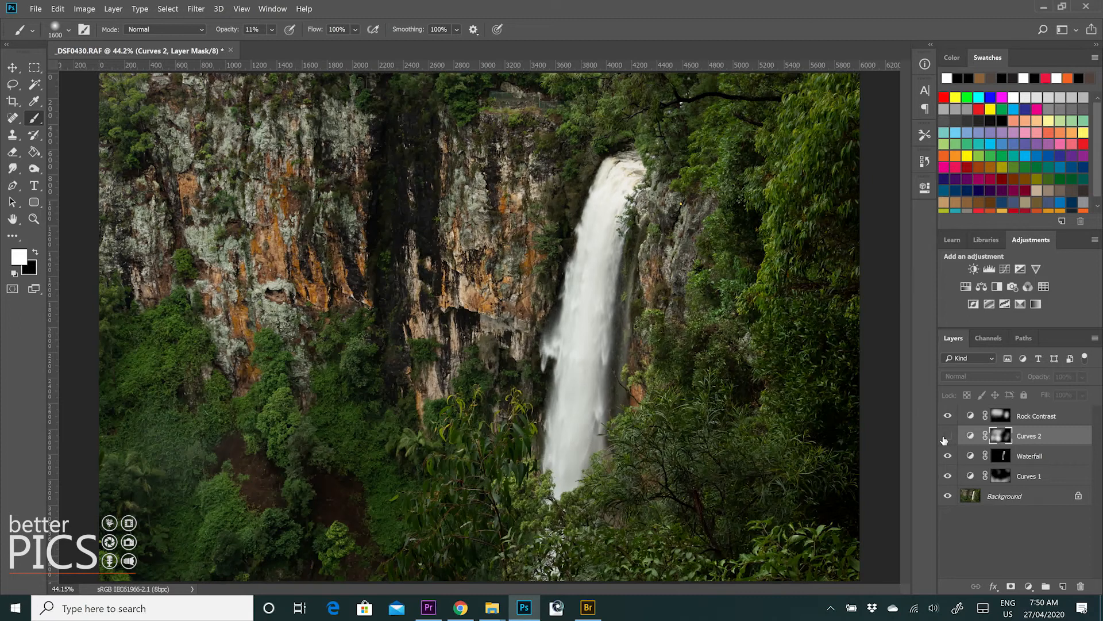
{"action": "key", "text": "ctrl+comma"}
{"action": "double_click", "coordinate": [1027, 436]}
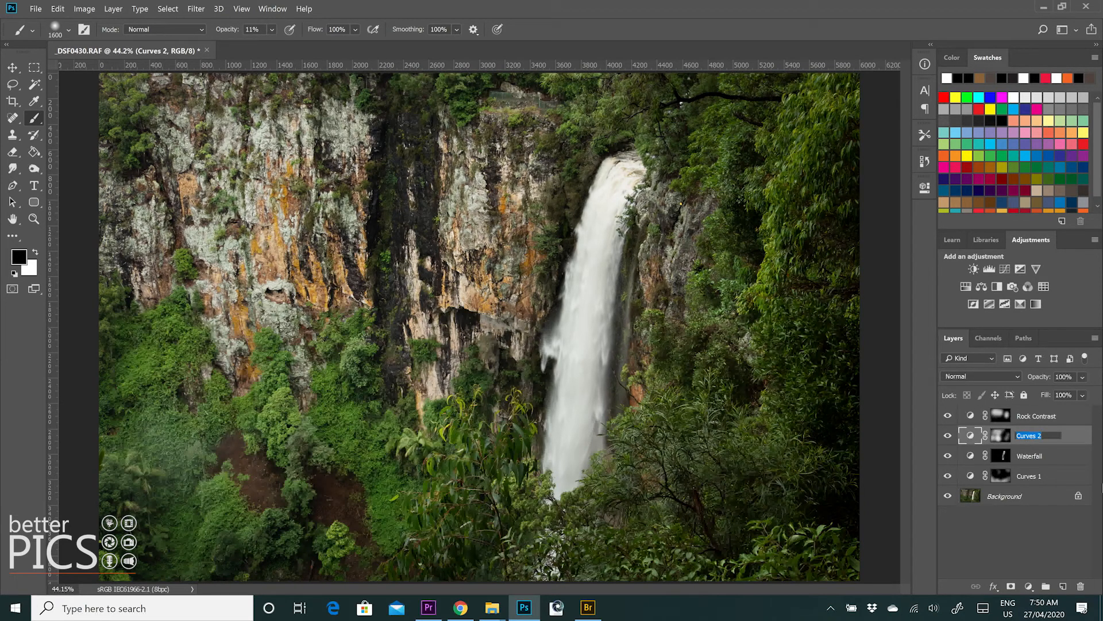
{"action": "type", "text": "Increase Exp"}
{"action": "left_click", "coordinate": [1034, 476]}
{"action": "double_click", "coordinate": [1029, 475]}
{"action": "type", "text": "Decrease E"}
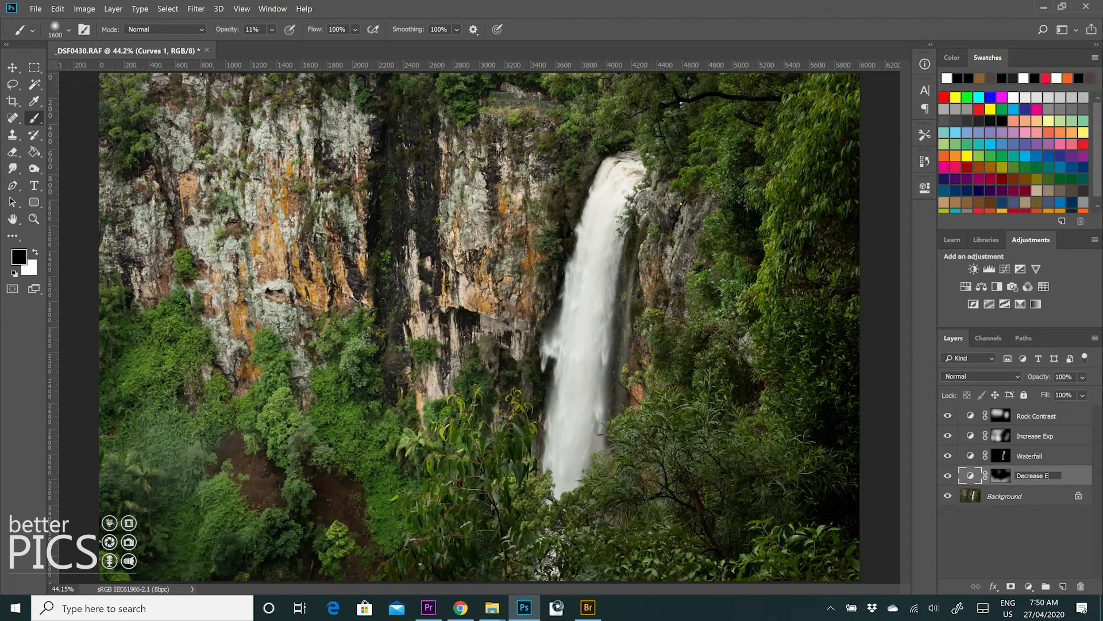
{"action": "type", "text": "xp"}
{"action": "left_click", "coordinate": [1040, 540]}
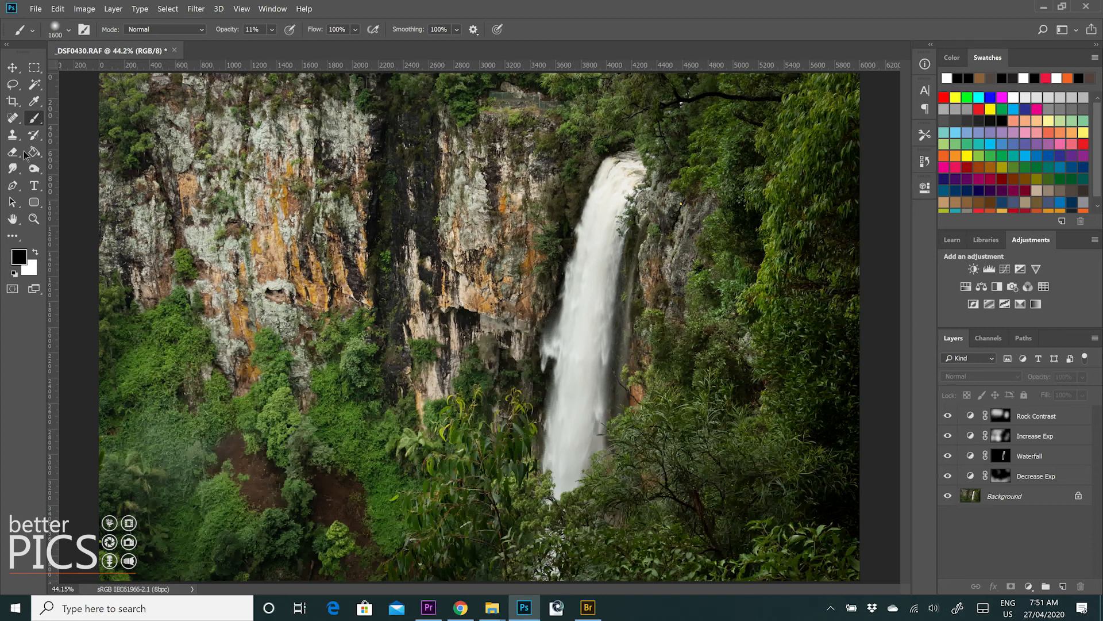
Step: Show the available Dodge, Burn and Sponge tools
{"action": "left_click", "coordinate": [36, 171]}
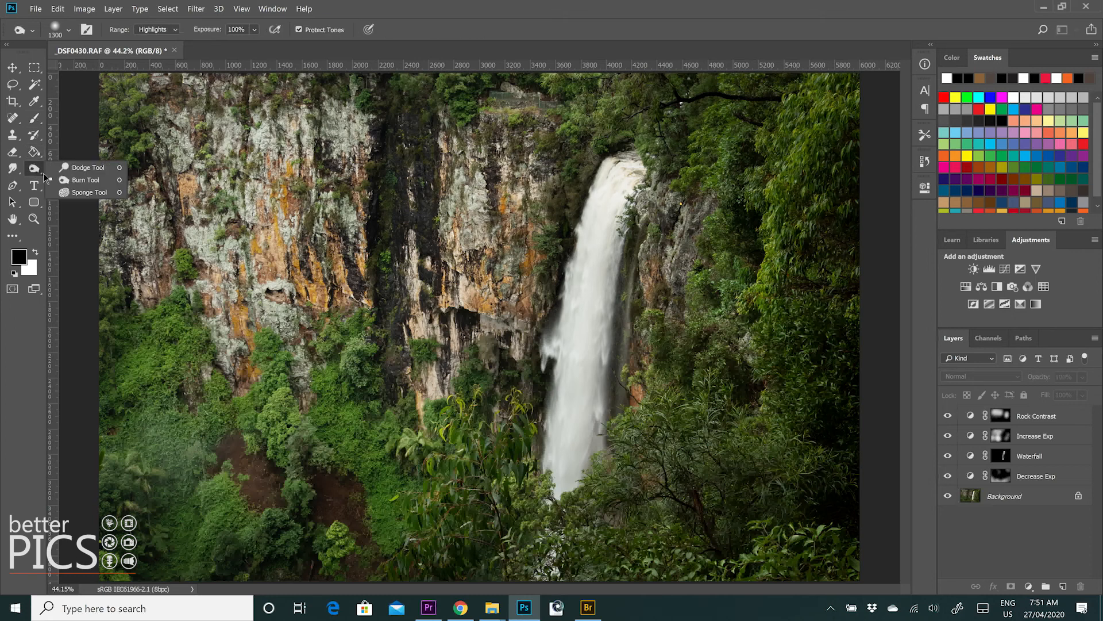